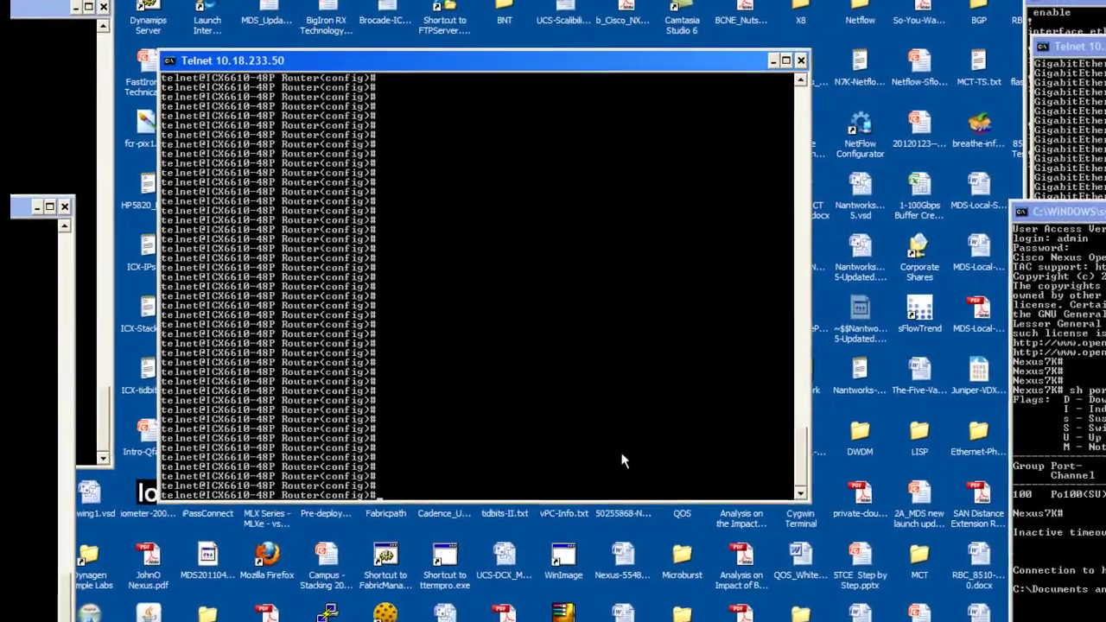
Step: Set the switch's sFlow agent IP to 10.18.233.50
text(sflowe)
key(BackSpace)
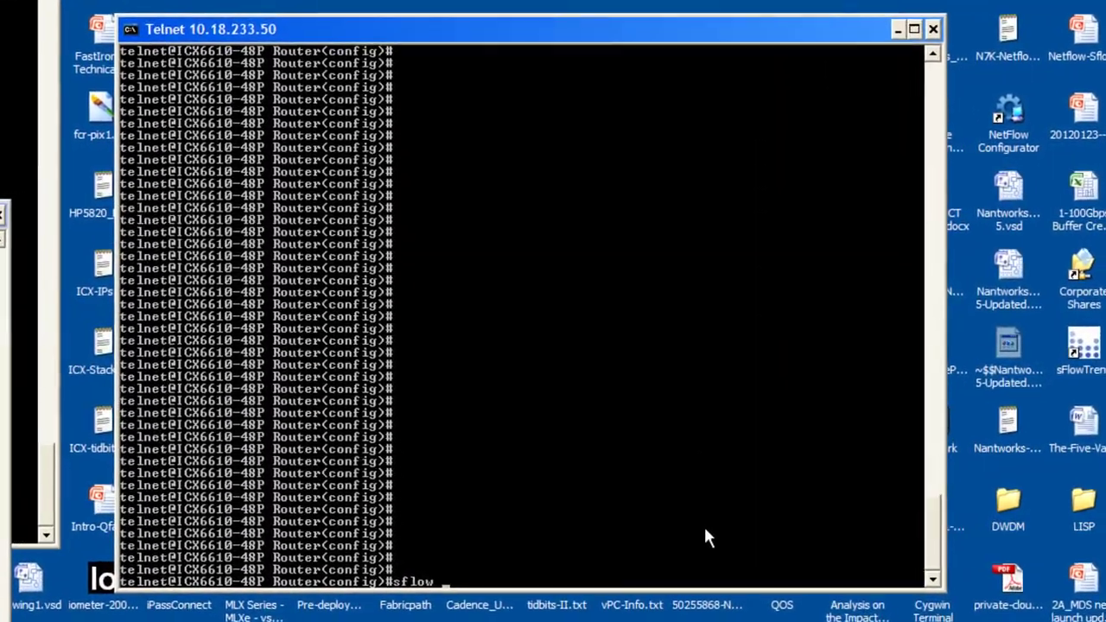
text(ag)
key(Tab)
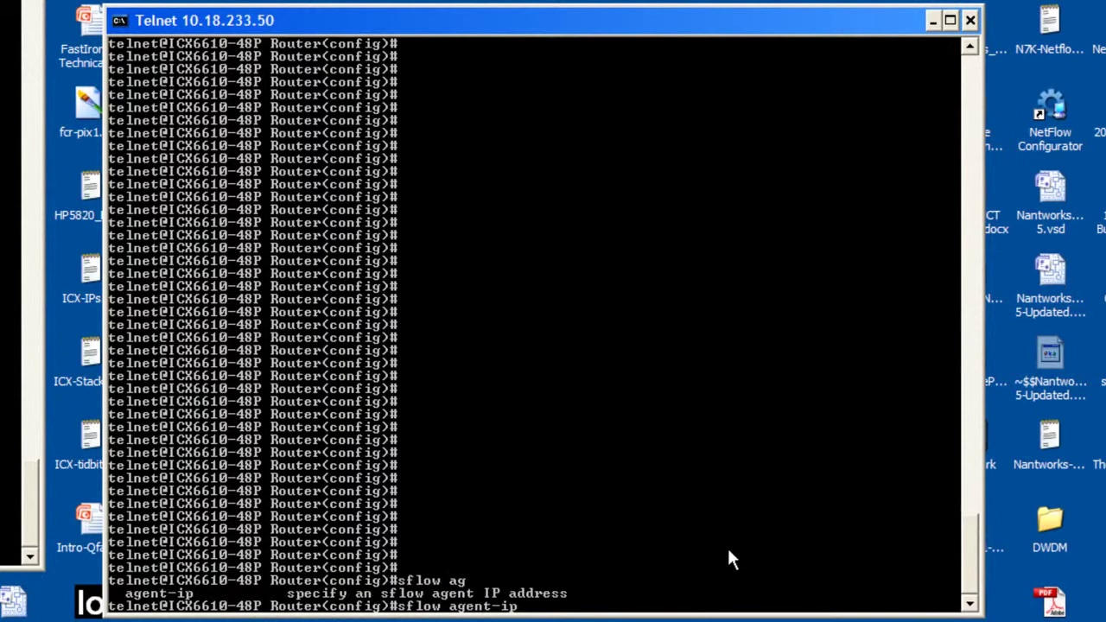
text(10.18.233.50)
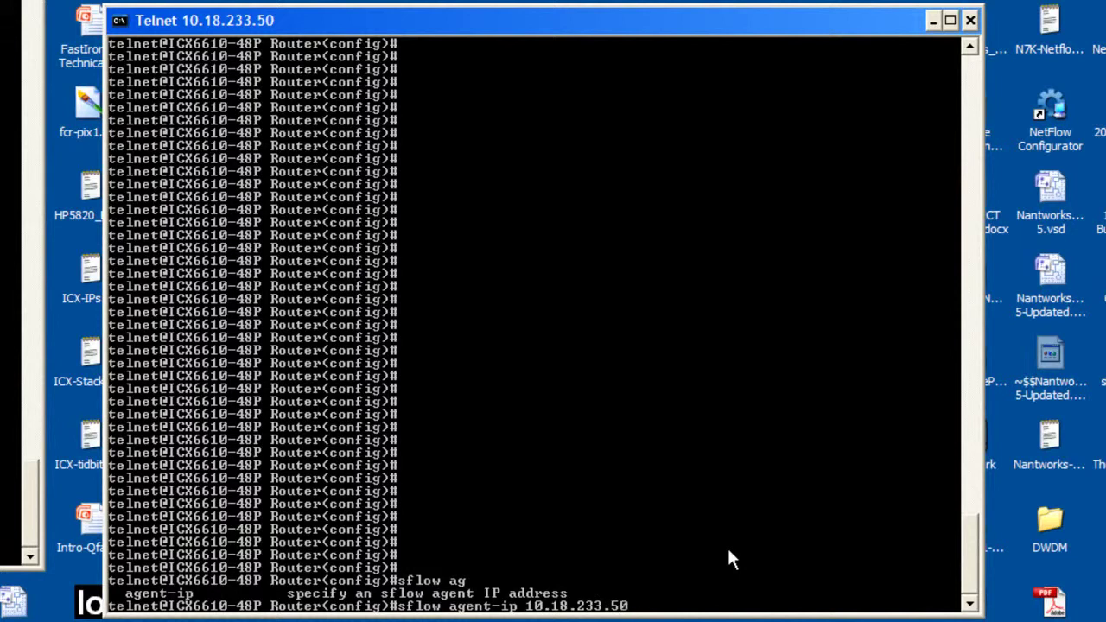
key(Return)
key(Return)
key(Return)
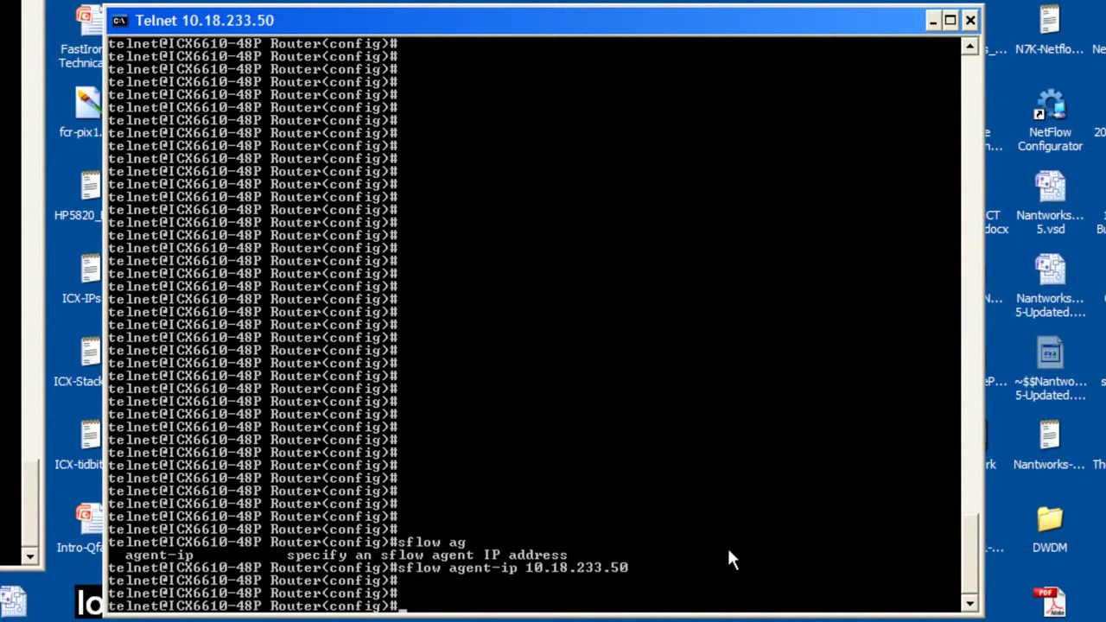
Step: Add 10.120.14.135 as the sFlow collector destination
text(sflow des)
key(Tab)
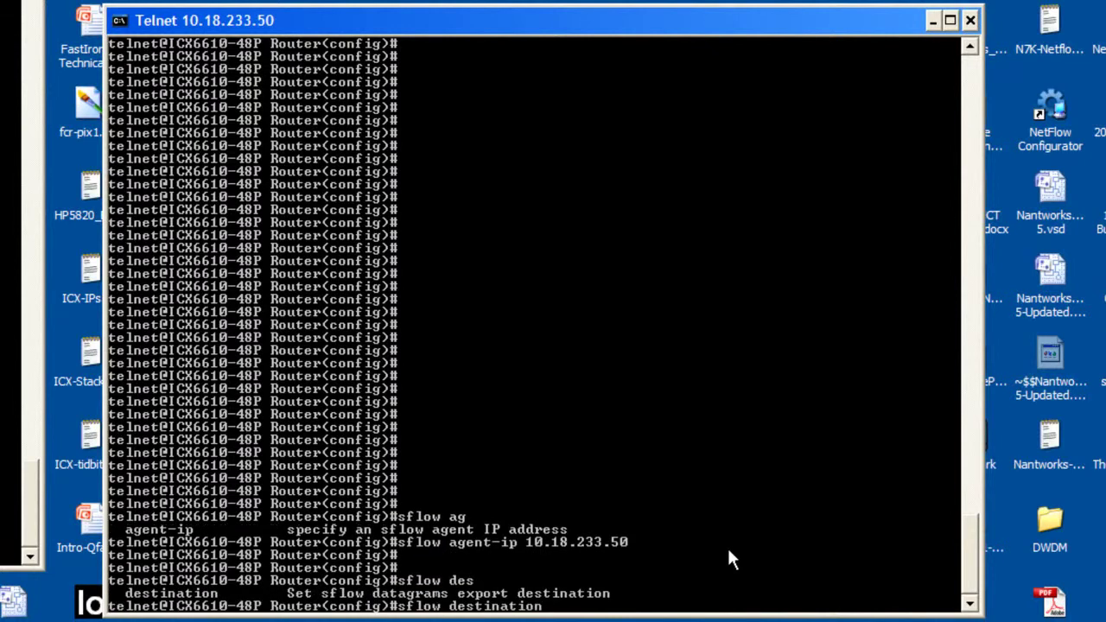
text(10.120.14.135)
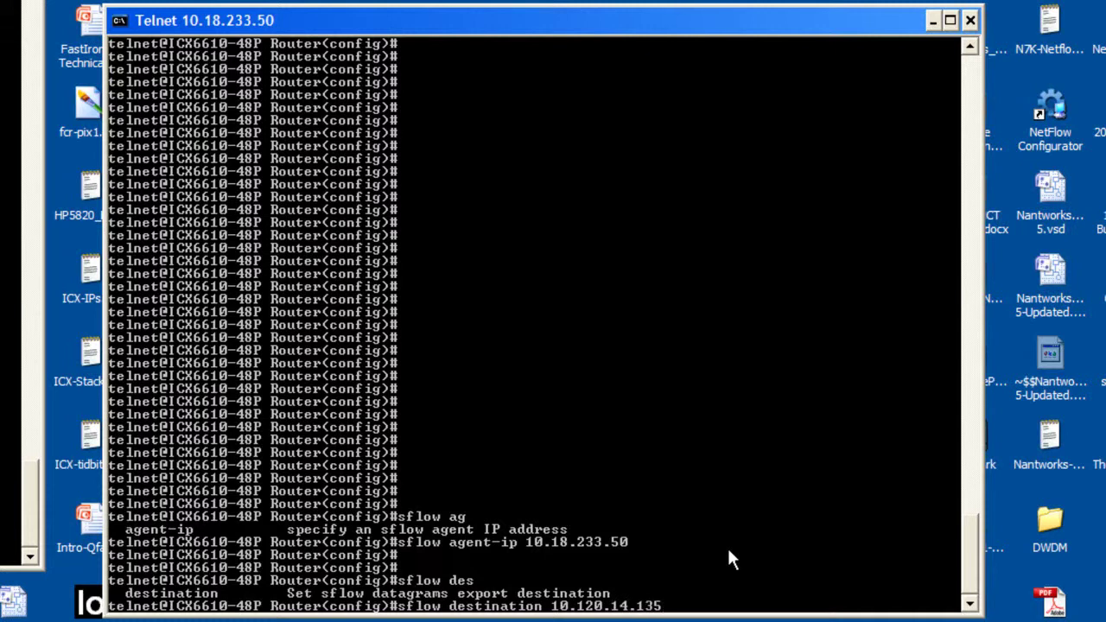
key(Return)
key(Return)
key(Return)
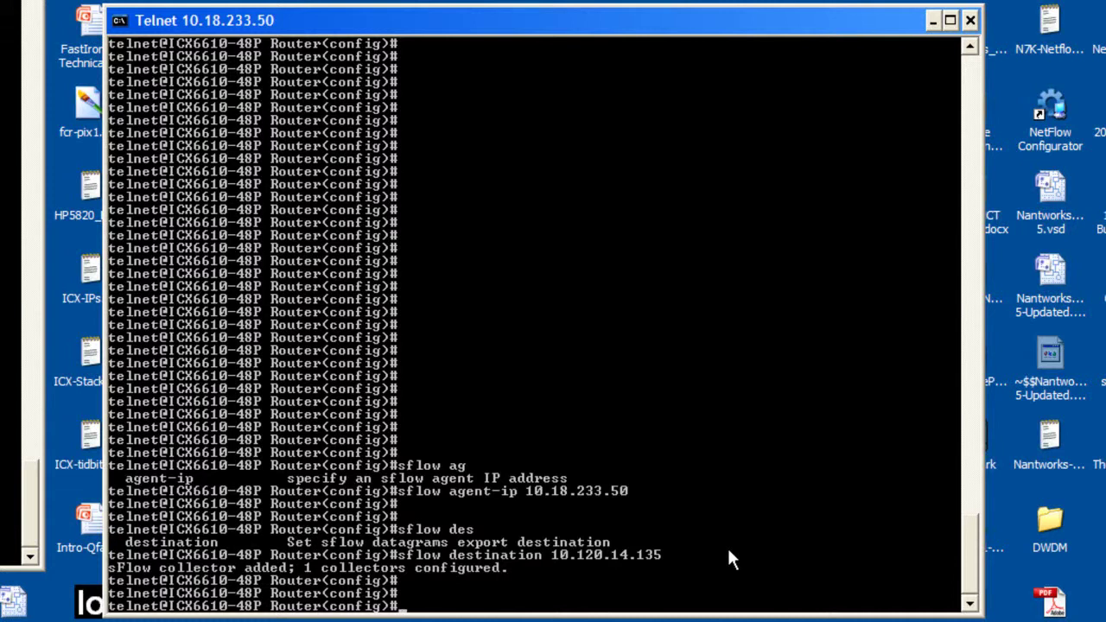
Step: Set the sFlow max packet size to 1300
text(sflow max)
key(Tab)
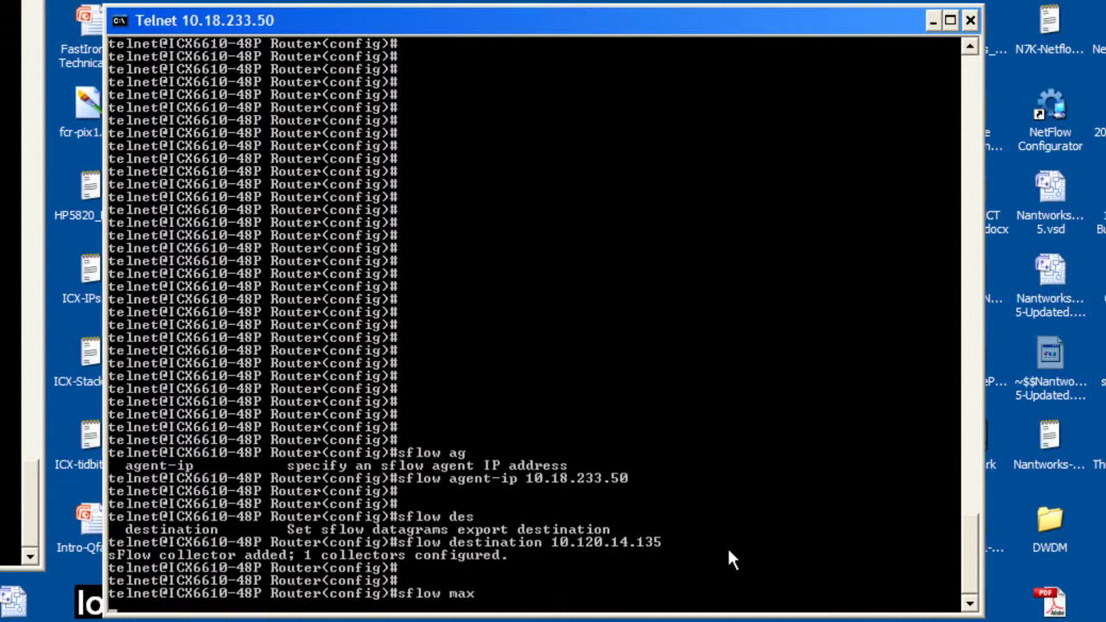
text(1300)
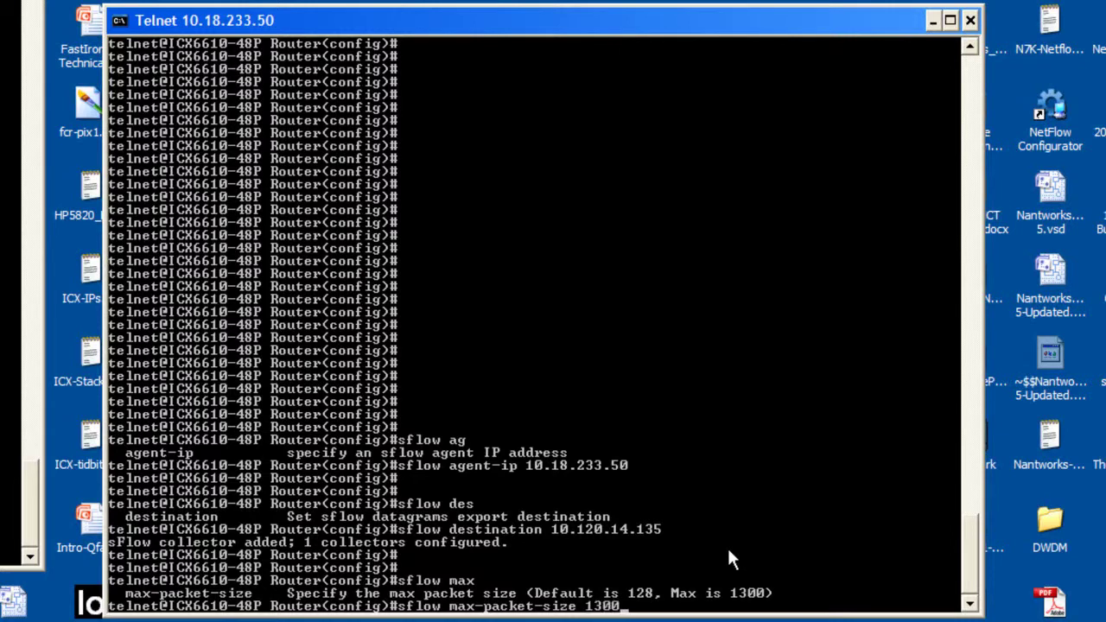
key(Return)
key(Return)
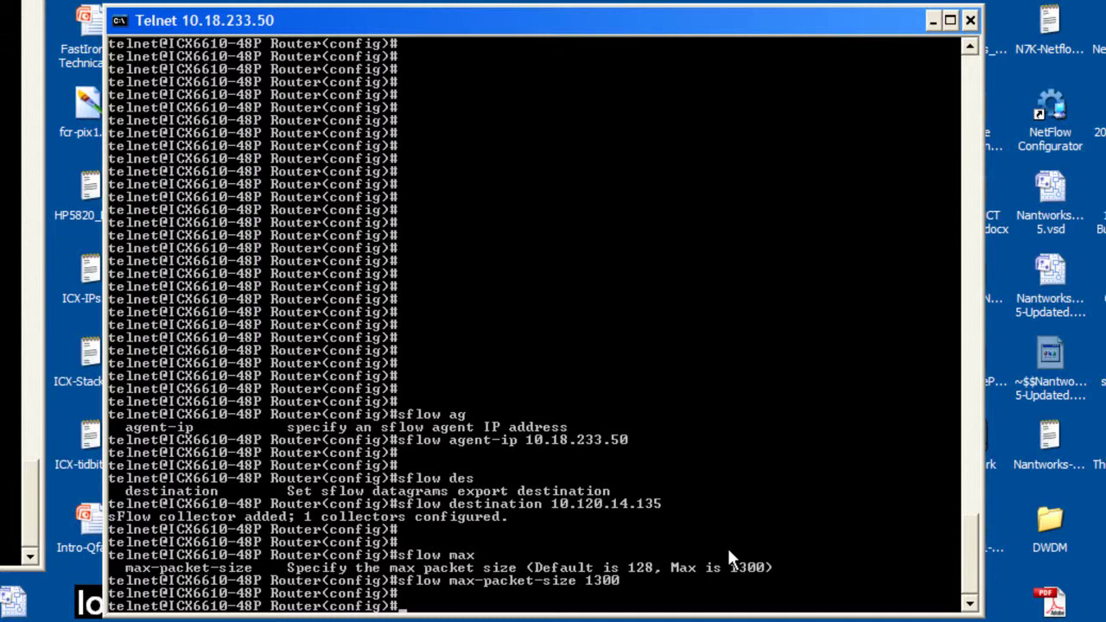
Step: Enable sFlow export of system-info (memory and CPU utilization)
text(sflow exp)
key(Tab)
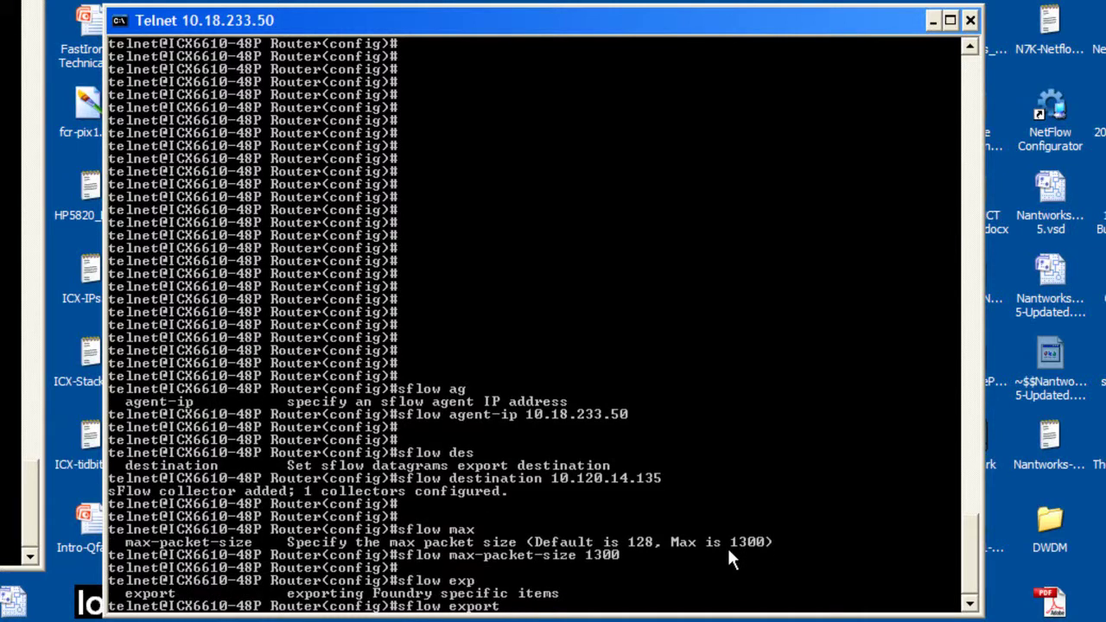
text(sys)
key(Tab)
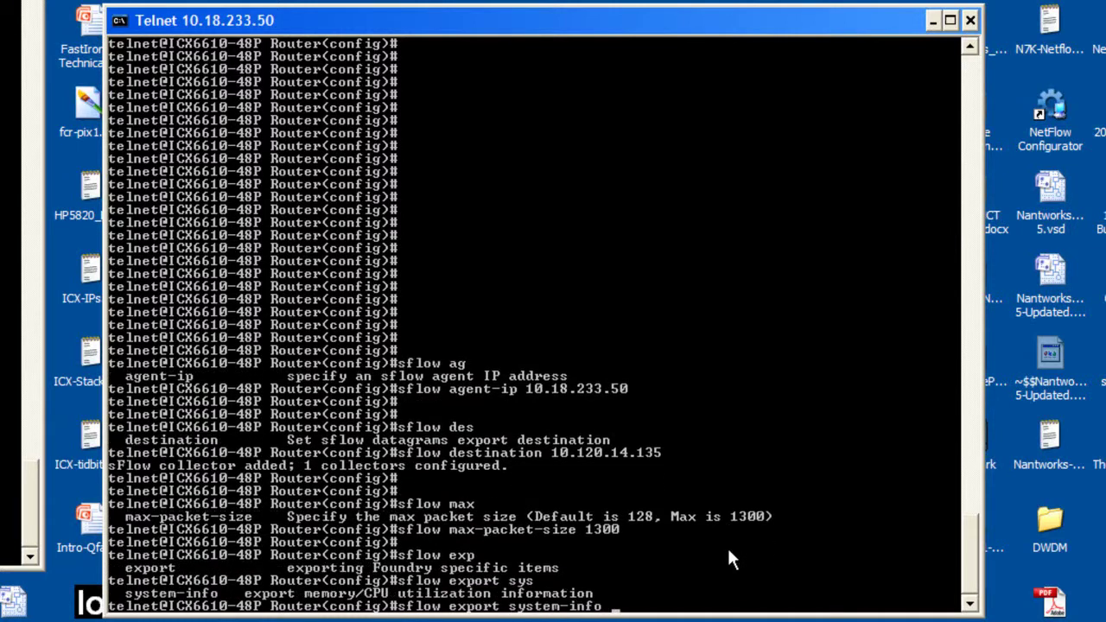
key(Return)
key(Return)
key(Return)
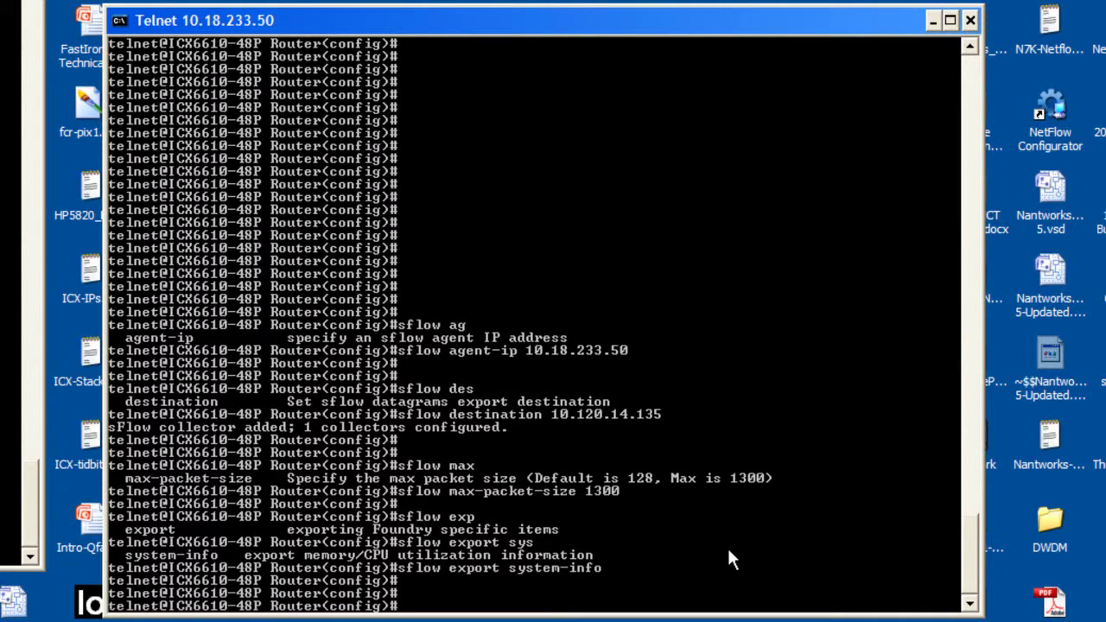
Step: Enable sFlow export of cpu-traffic after correcting the mistyped command
text(sflow cp)
key(Tab)
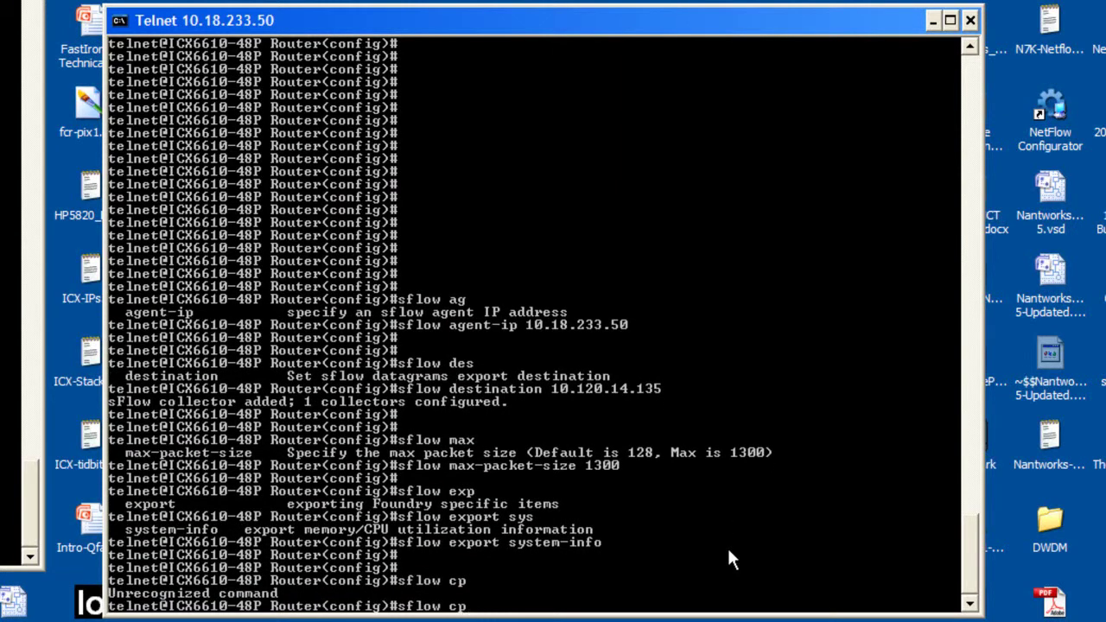
text(u)
key(Tab)
key(BackSpace)
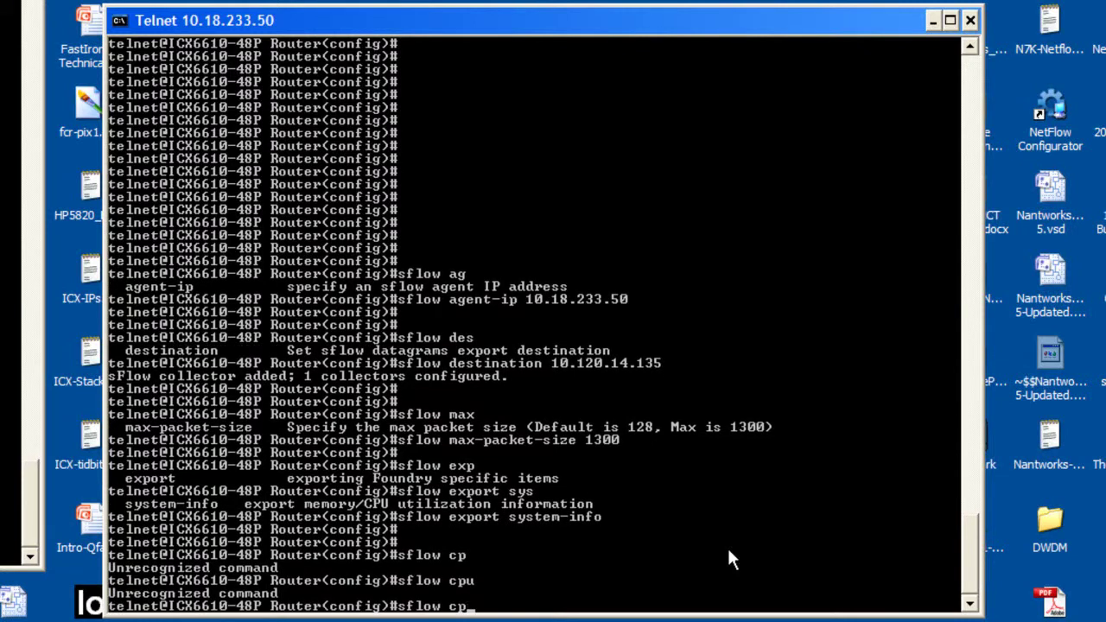
key(BackSpace)
key(BackSpace)
text(ex)
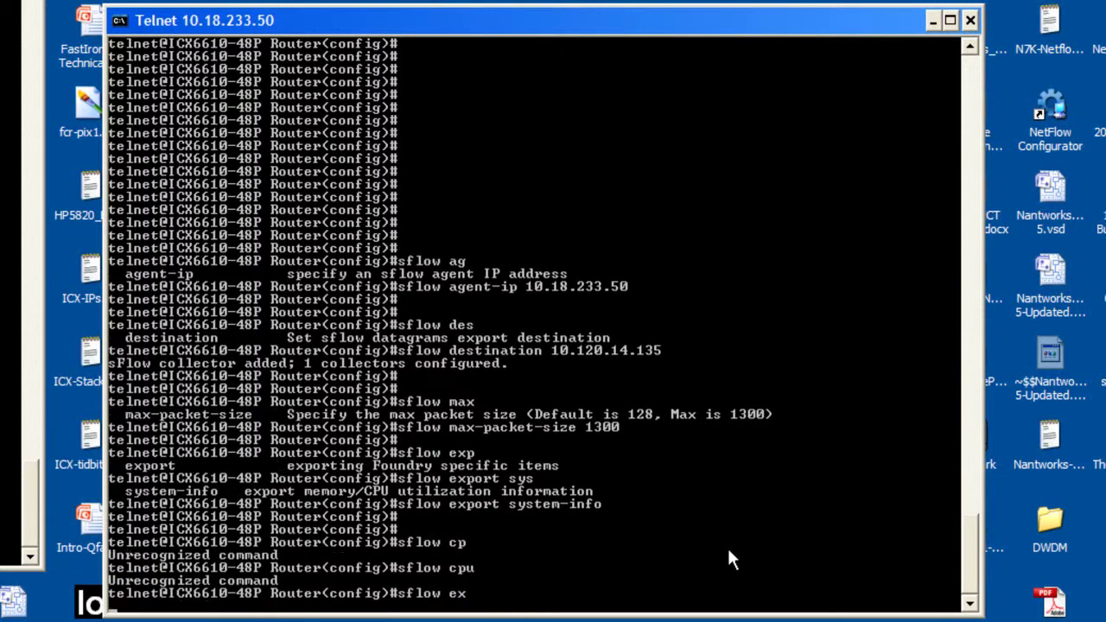
key(Tab)
text(cp)
key(Tab)
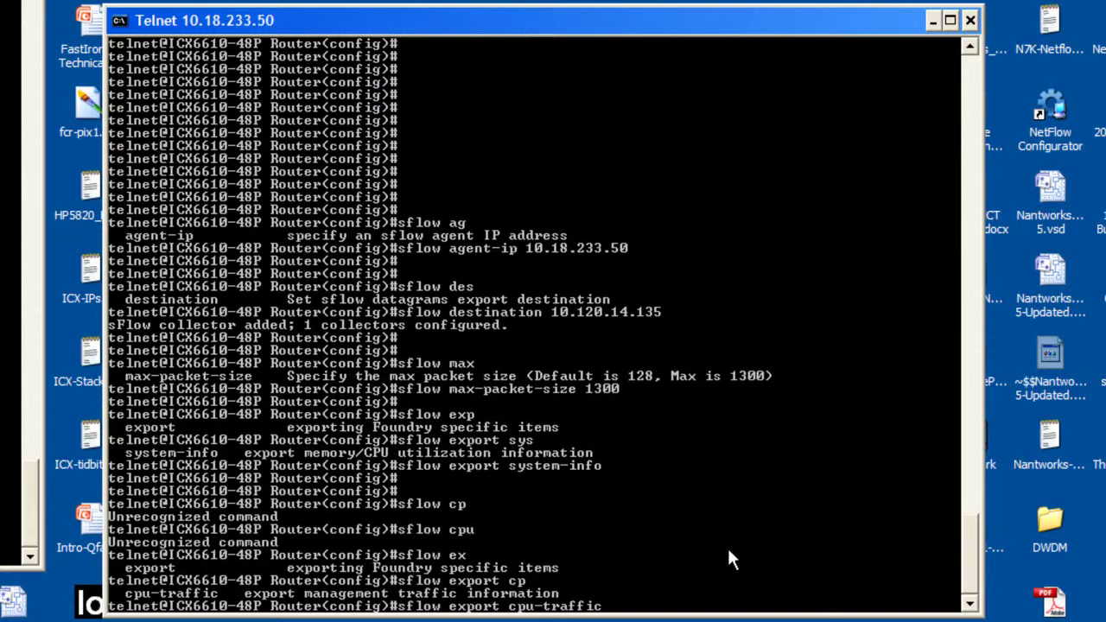
key(Return)
key(Return)
key(Return)
key(Return)
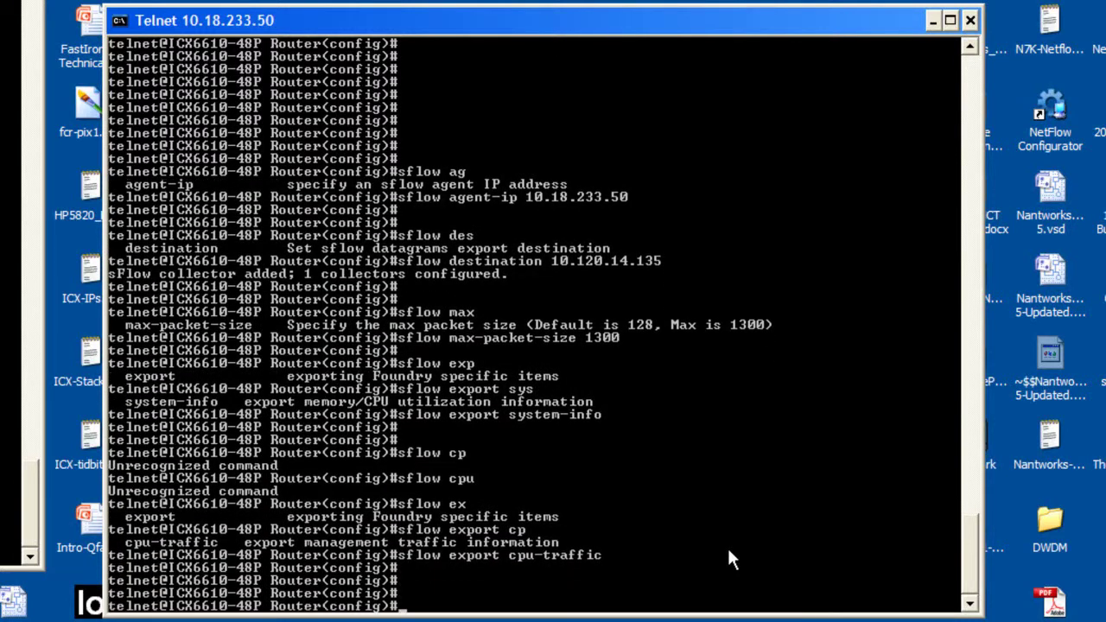
Step: Enable sFlow on the switch with 'sflow enable'
text(sflow en)
key(Tab)
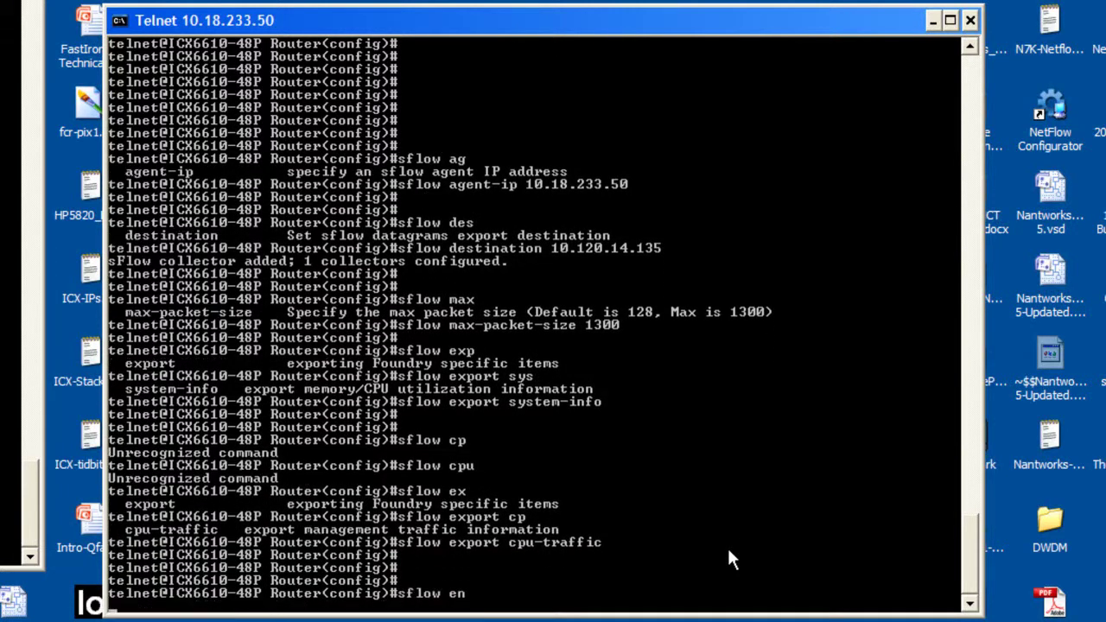
key(Tab)
key(Return)
key(Return)
key(Return)
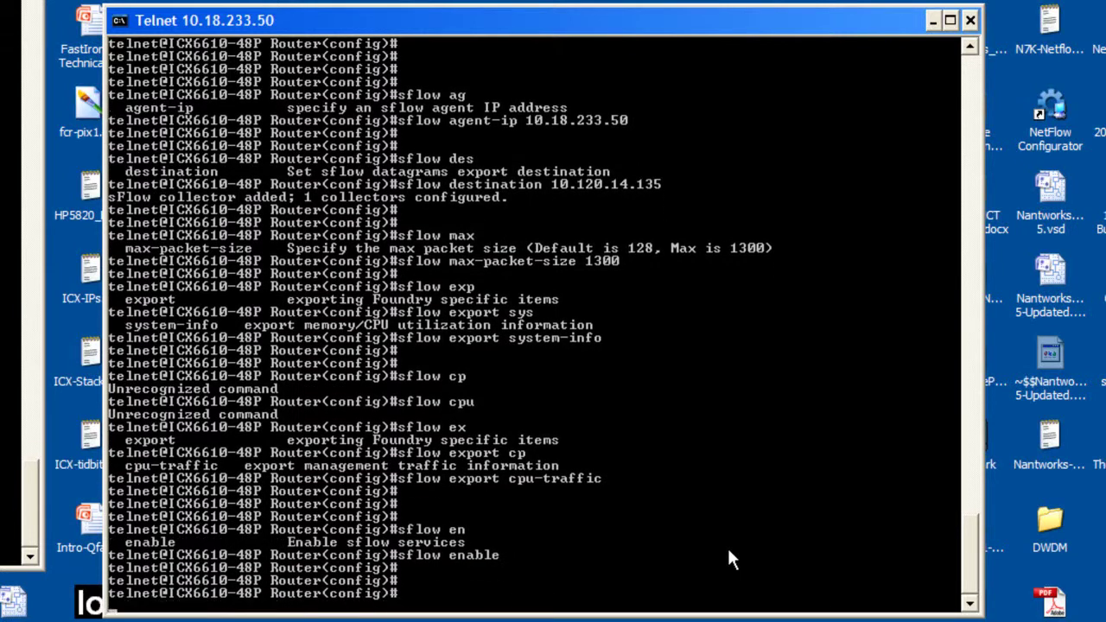
key(Return)
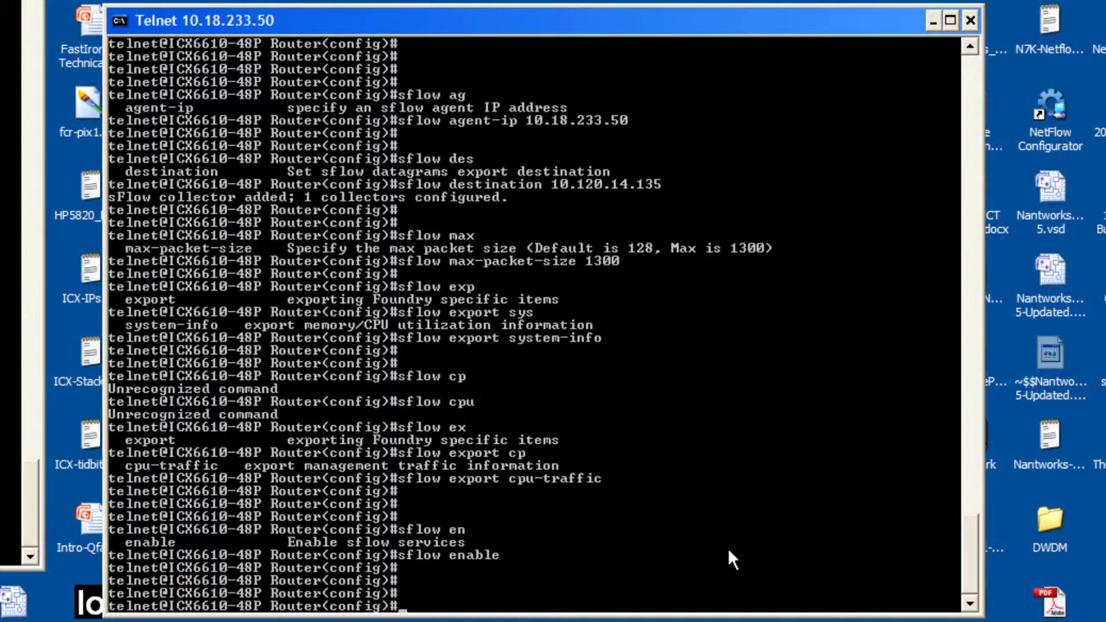
Step: Turn on sFlow forwarding for ethernet ports 1/3/1 to 1/3/8
text(int eth)
key(Tab)
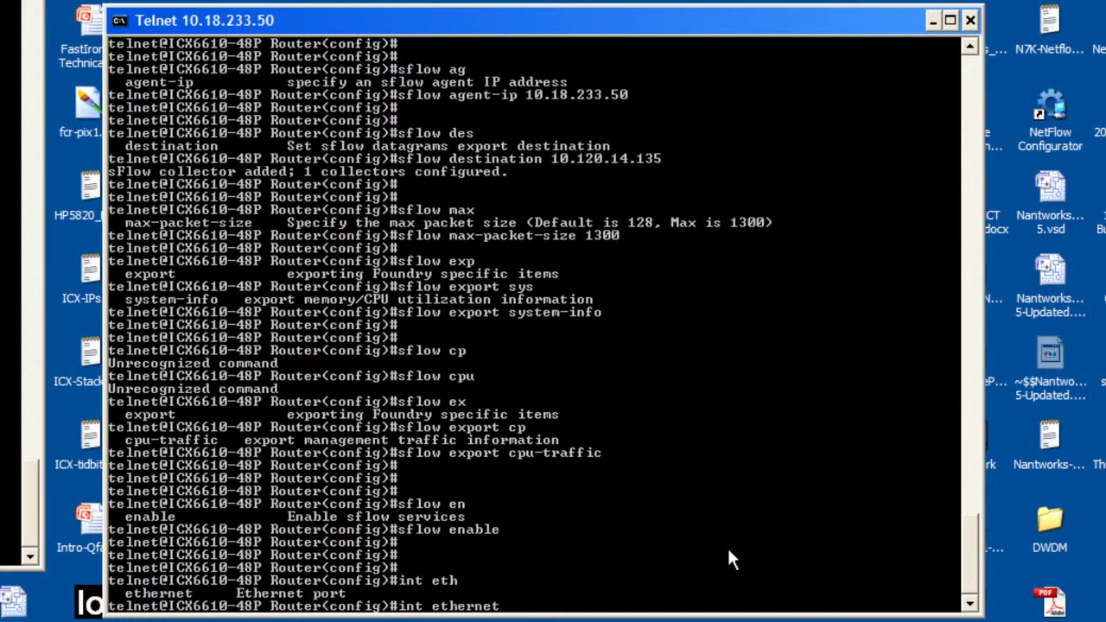
text(1/3/1 to 1/3/8)
key(Return)
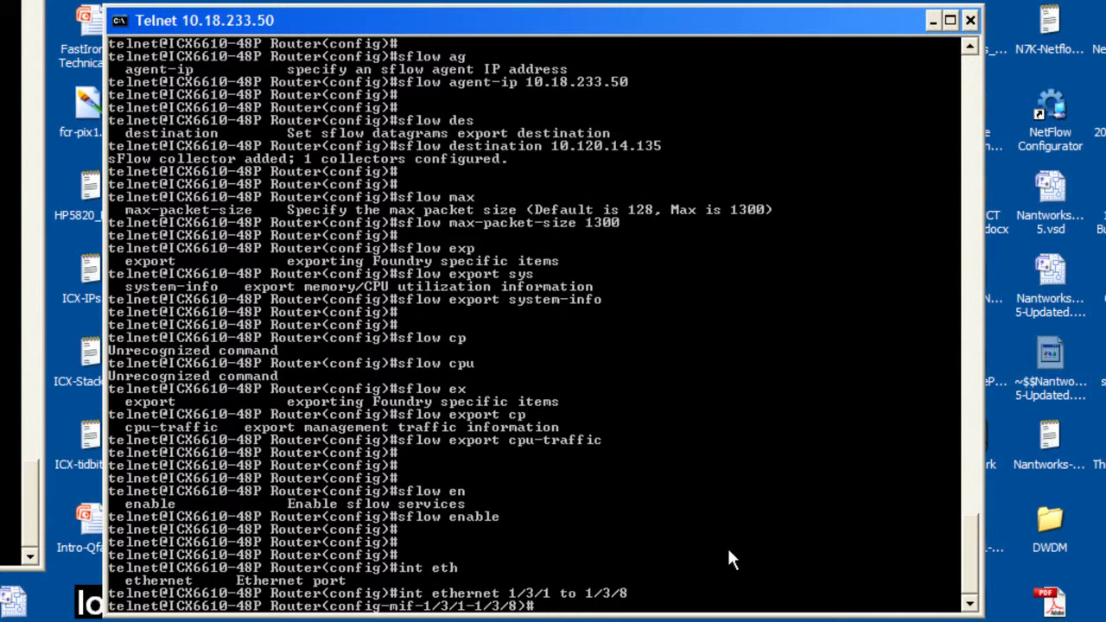
text(sflow for)
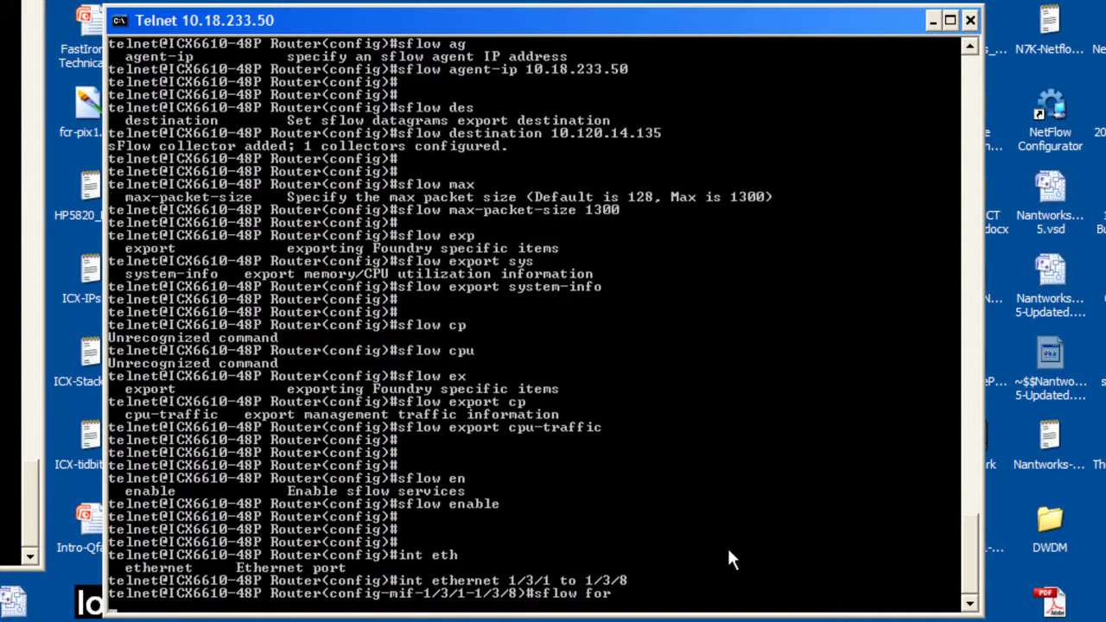
key(Tab)
key(Return)
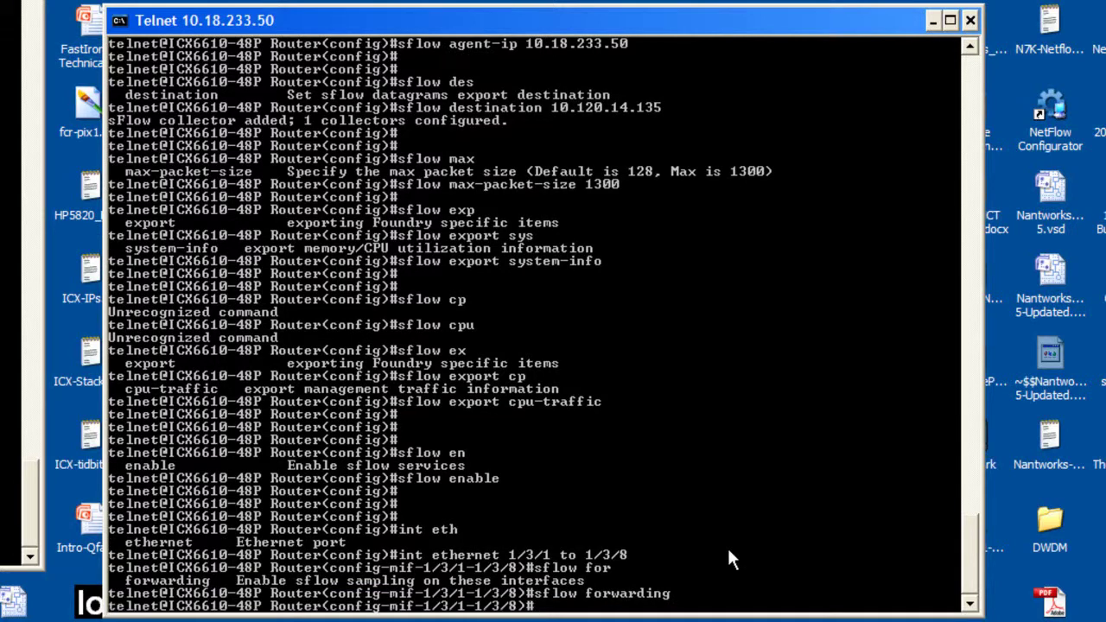
key(Return)
key(Return)
key(Return)
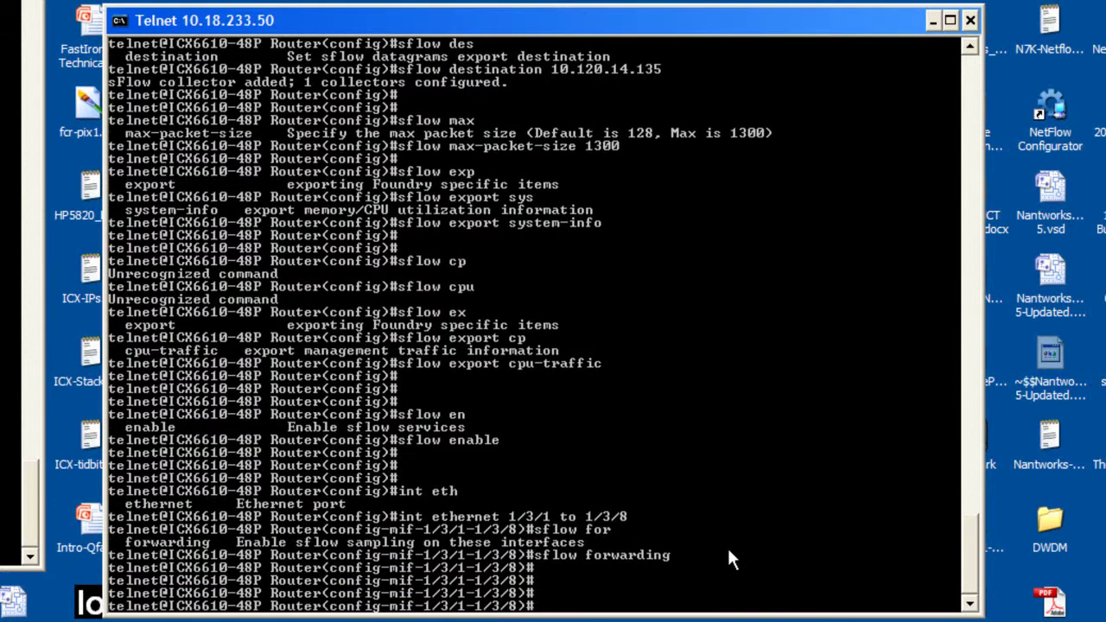
Step: Run 'sh sflow' and page through the sFlow status output to verify it
text(sh sflow)
key(Return)
key(space)
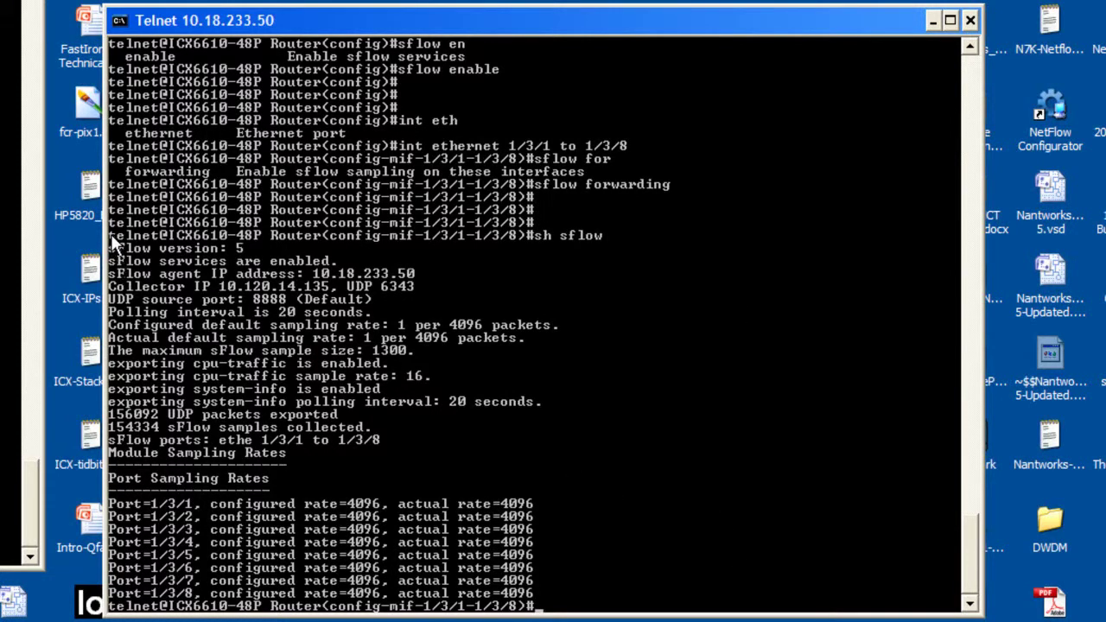
drag(112, 235, 679, 611)
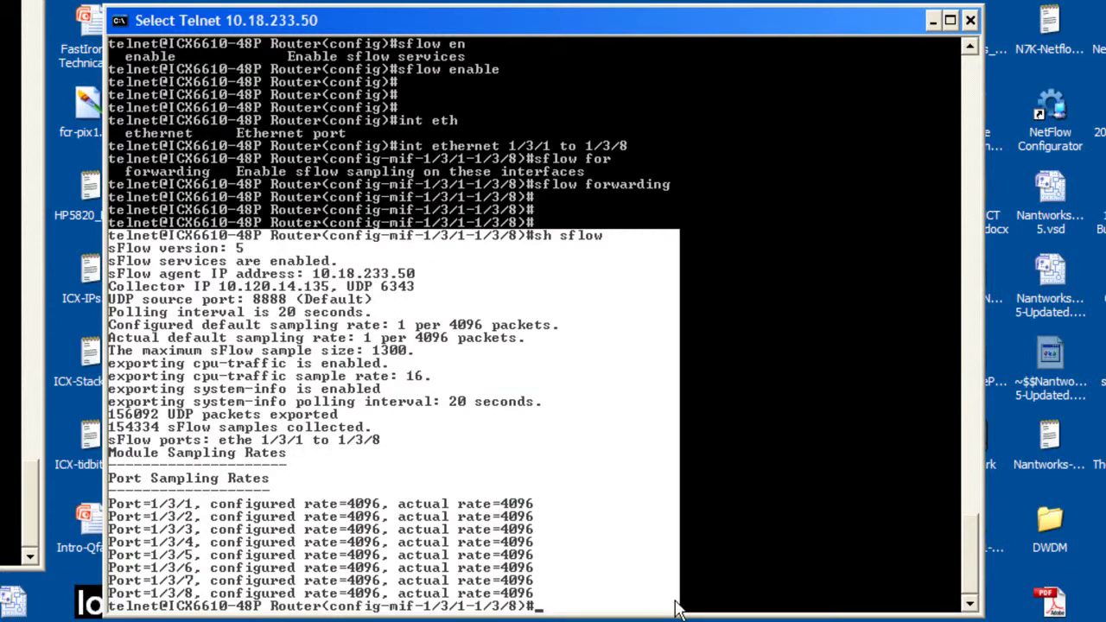
click(785, 491)
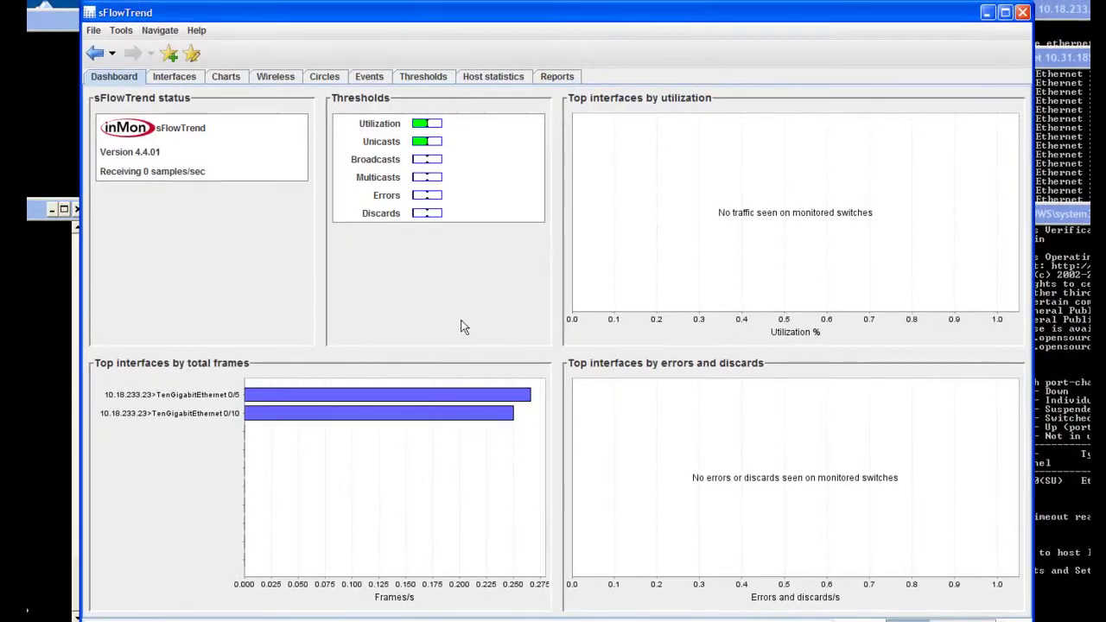
Step: Review the interface thresholds and global threshold settings, then return to the dashboard
click(424, 77)
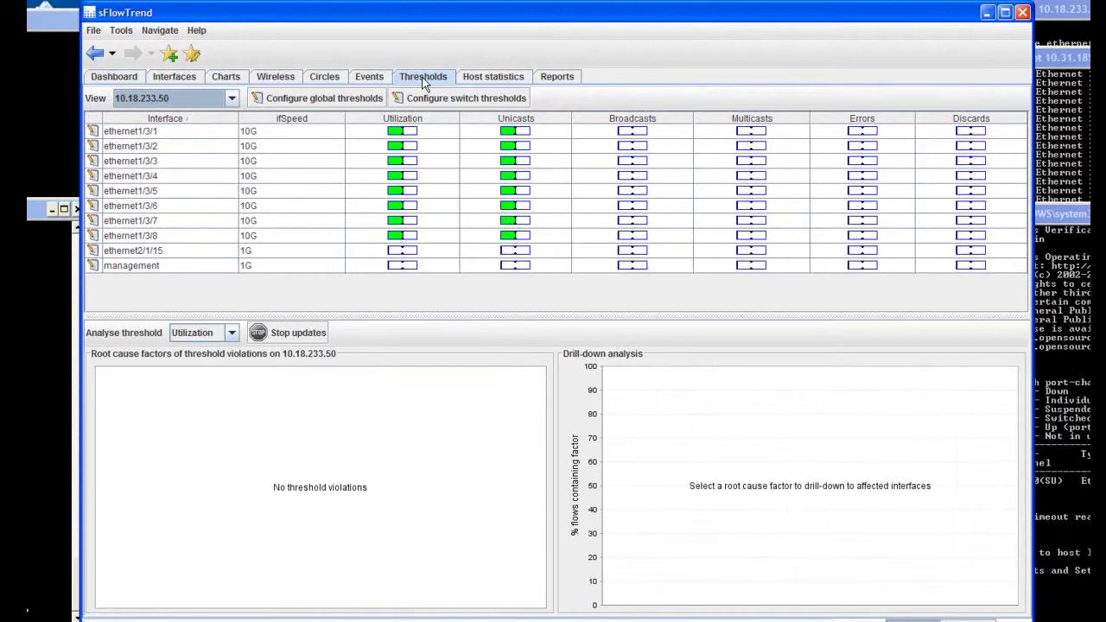
click(339, 98)
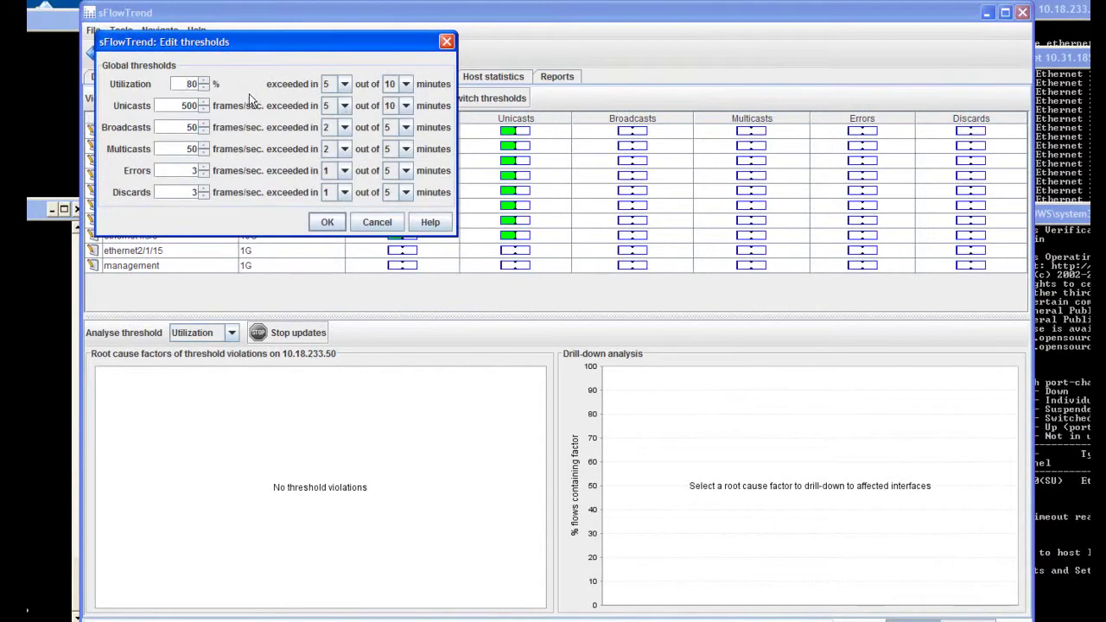
click(327, 222)
click(117, 79)
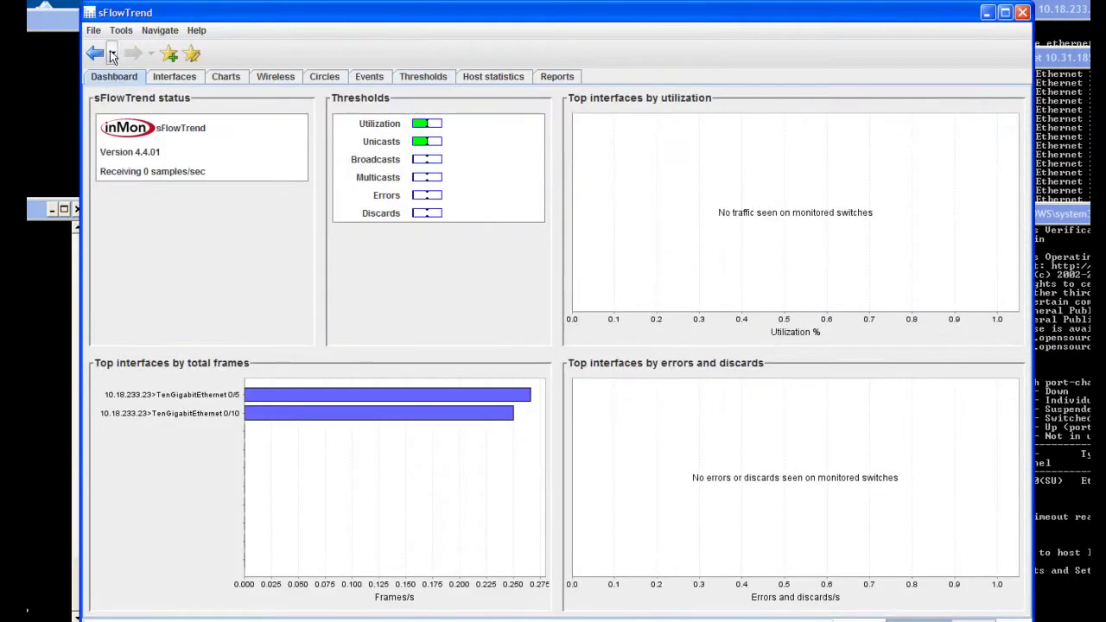
Step: Enter the email account password in Tools > Options > Email and save
click(121, 32)
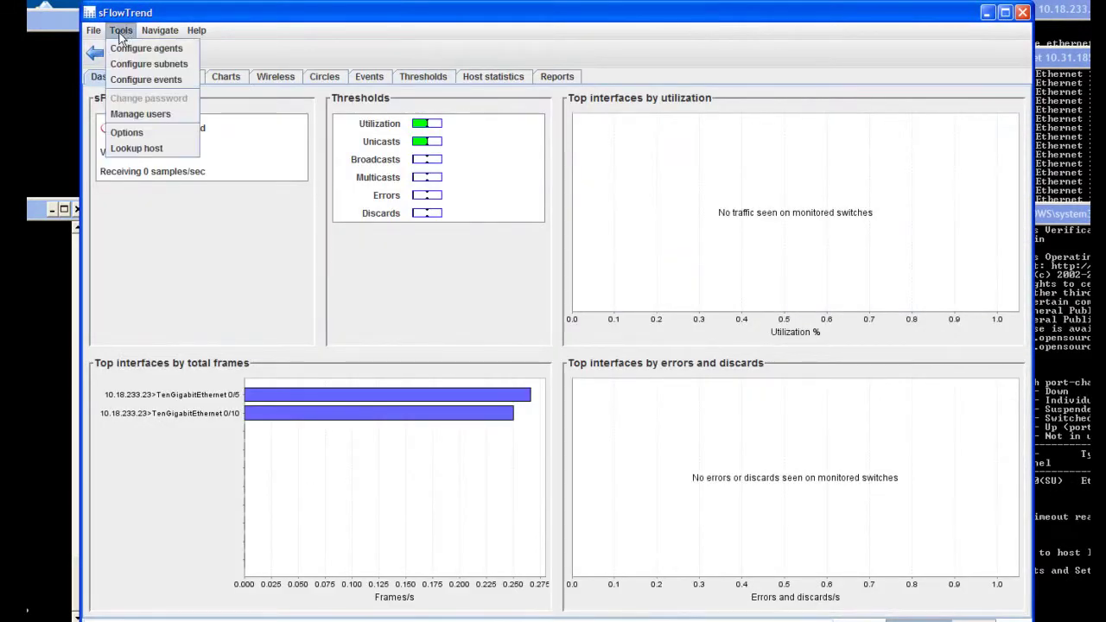
click(122, 132)
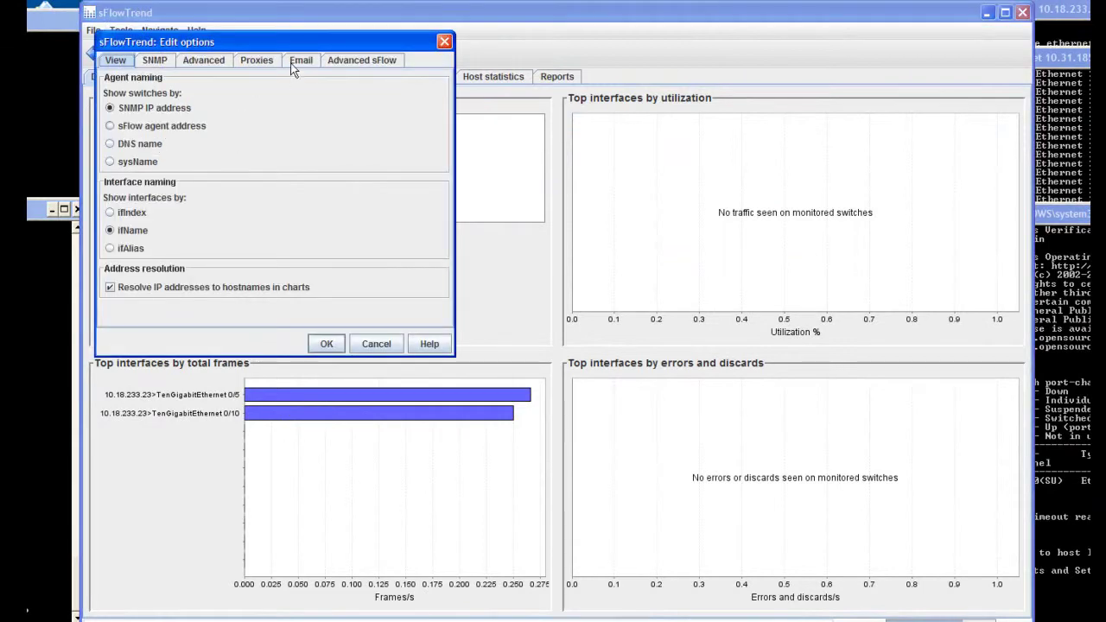
click(296, 62)
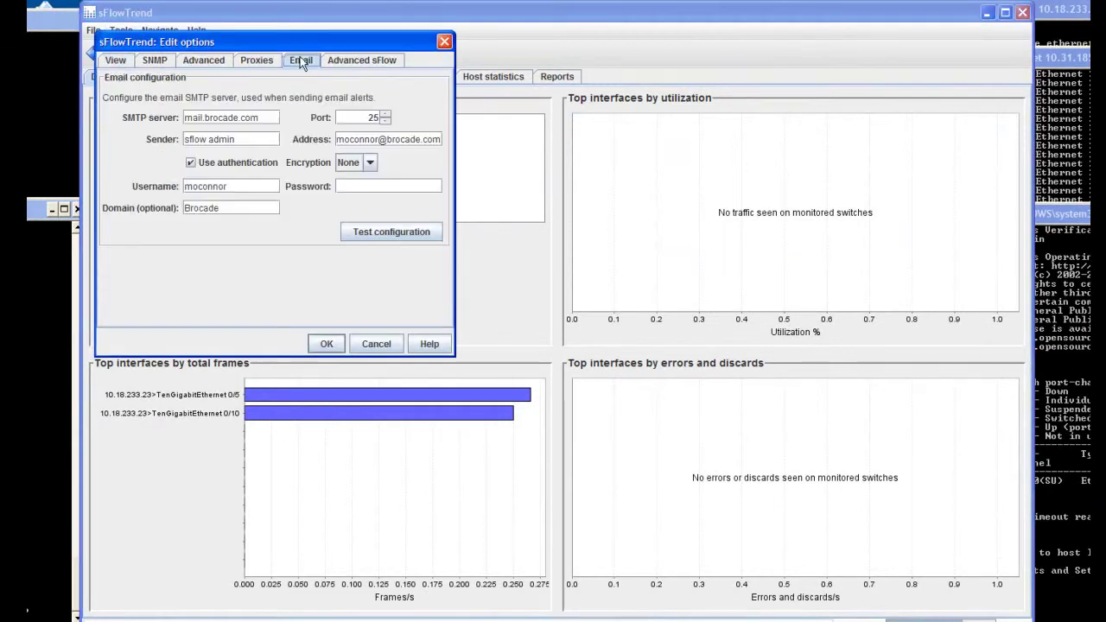
click(355, 186)
text(••••••••)
click(325, 343)
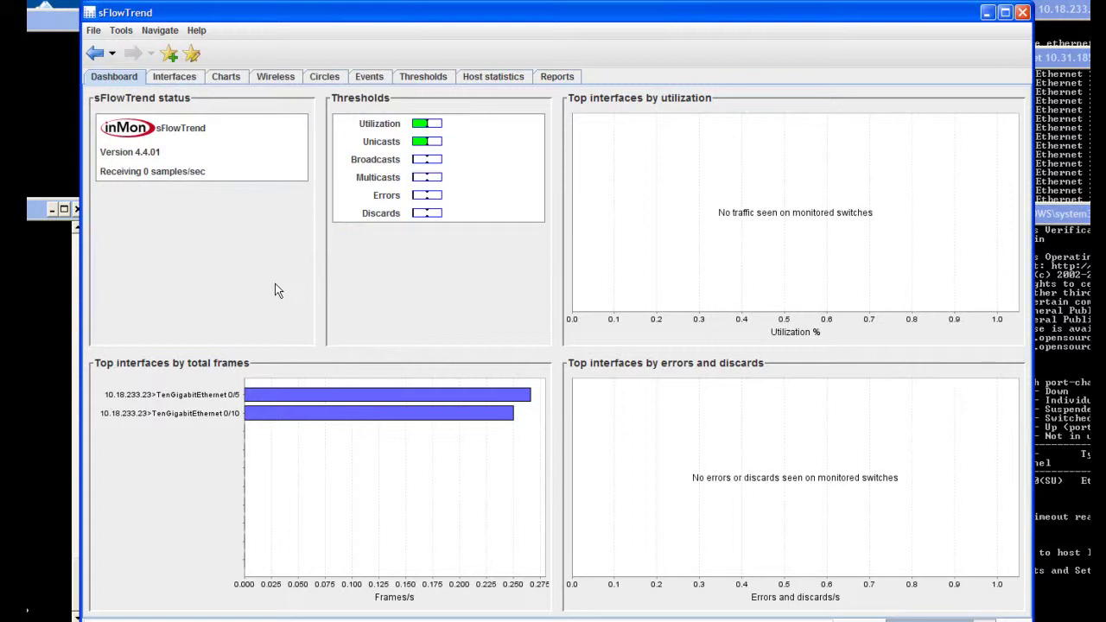
Step: Reopen the Email options and re-enter the account password
click(161, 33)
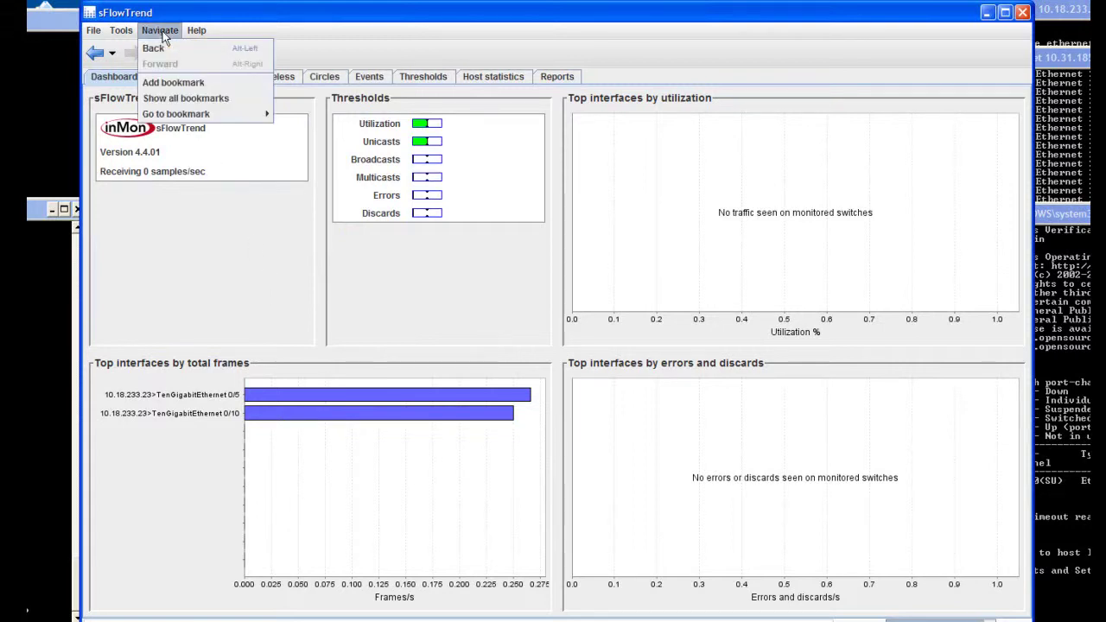
mouse_move(128, 34)
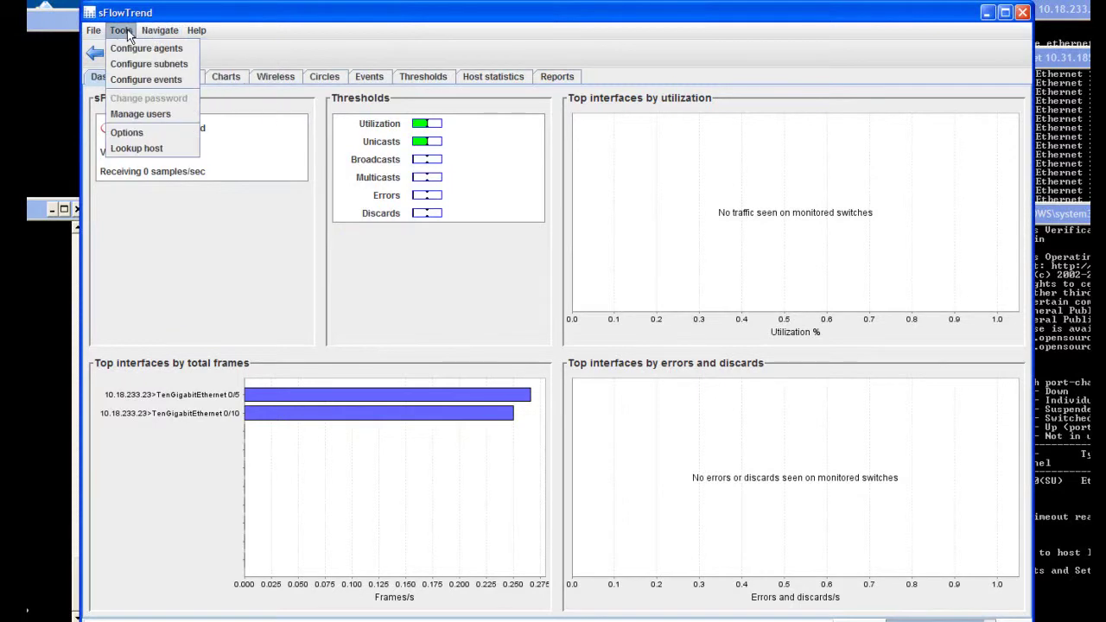
click(128, 131)
click(301, 64)
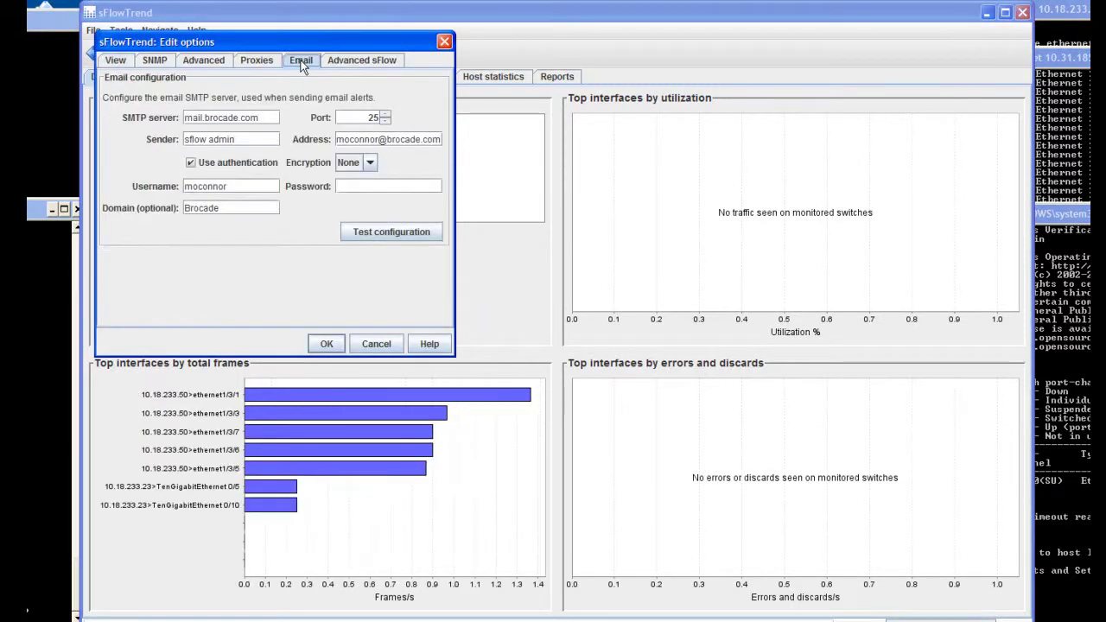
click(356, 186)
text(p)
Step: Send a test email, save the settings, and open the test message in Outlook
click(371, 233)
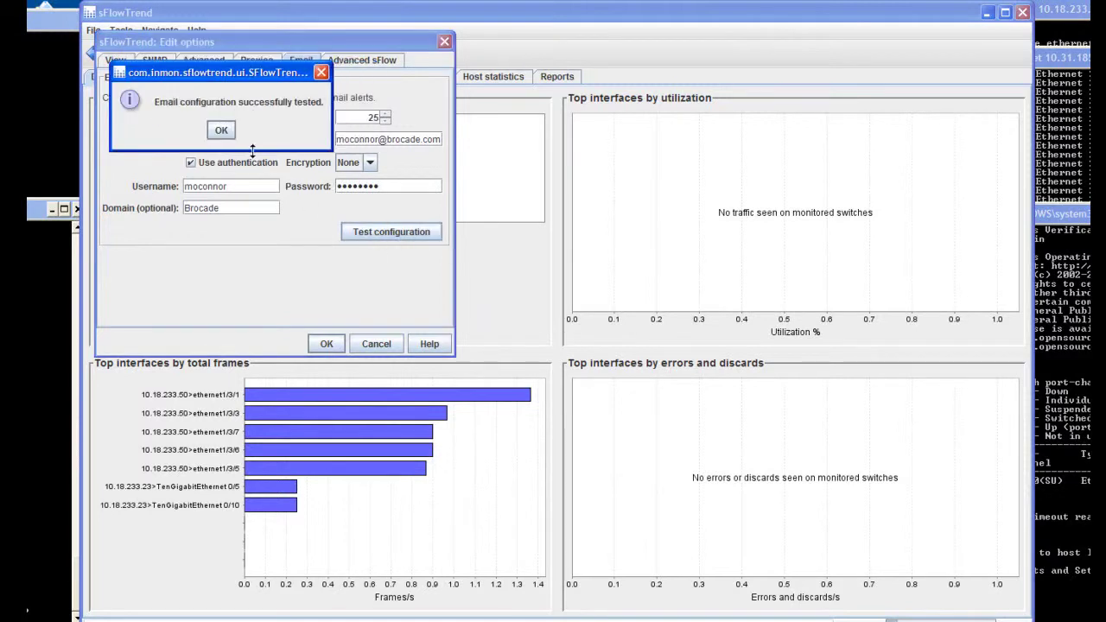
click(222, 130)
click(324, 346)
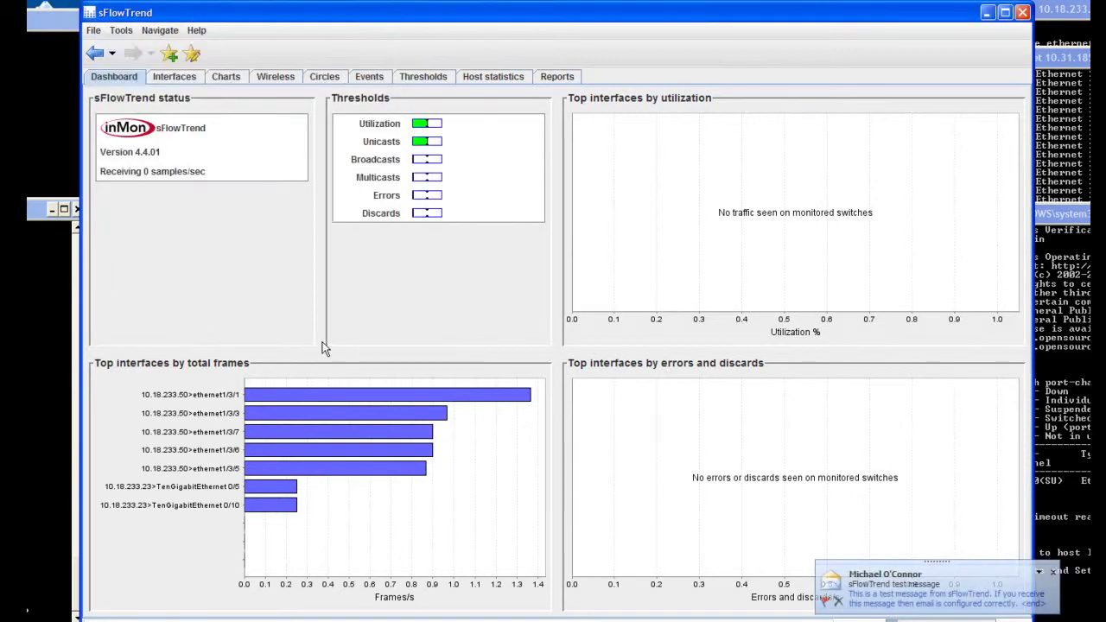
key(alt+Tab)
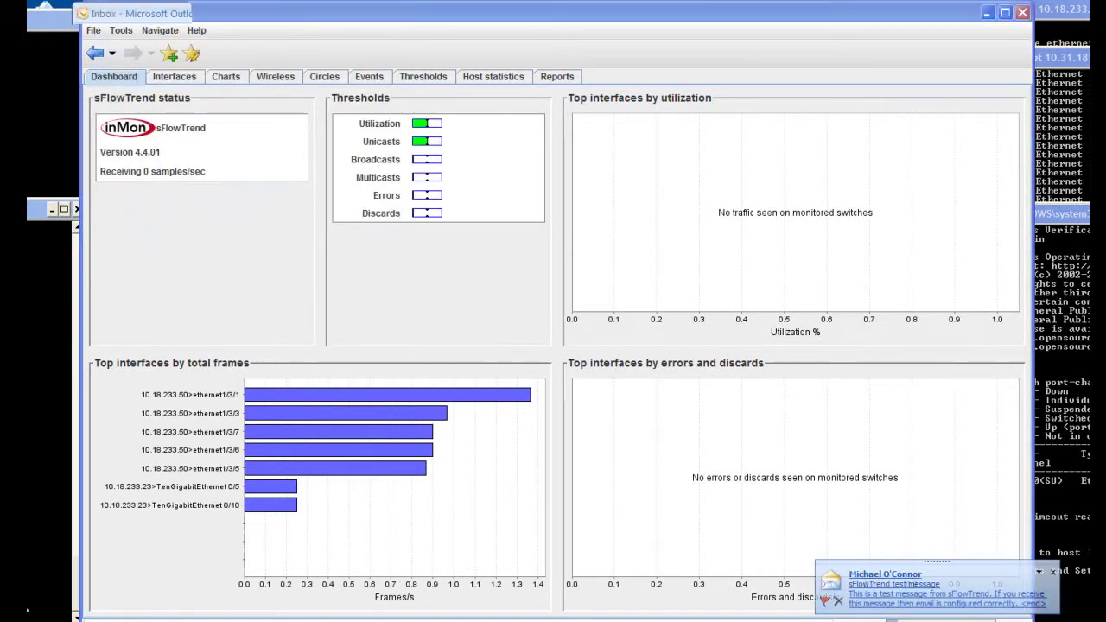
click(335, 200)
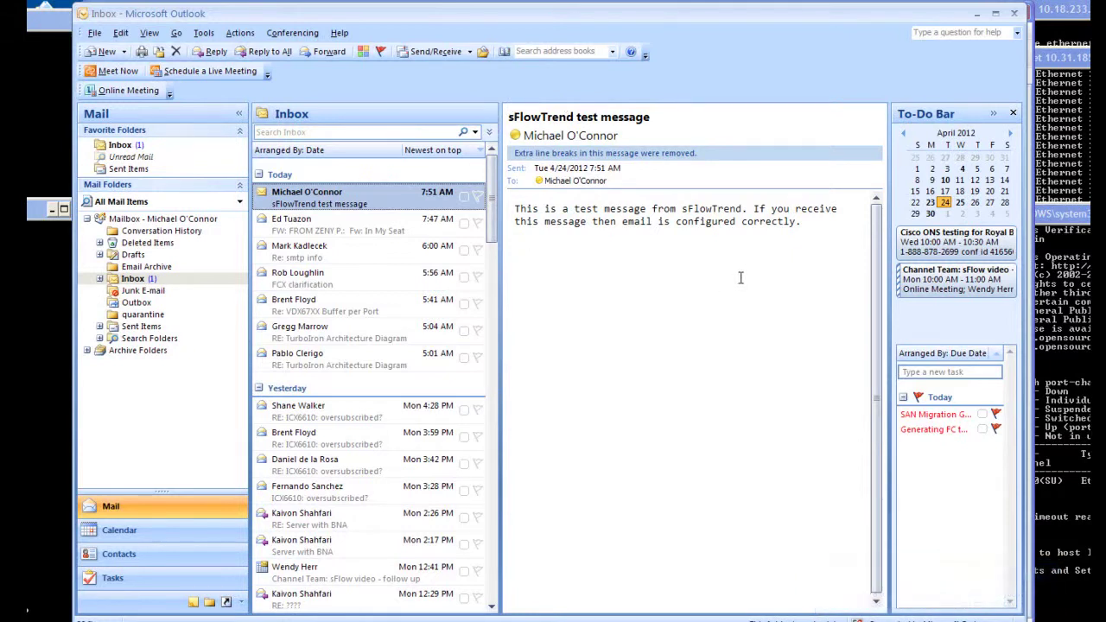
Step: Open the event action settings and review the Sflow-DOS email action
click(976, 14)
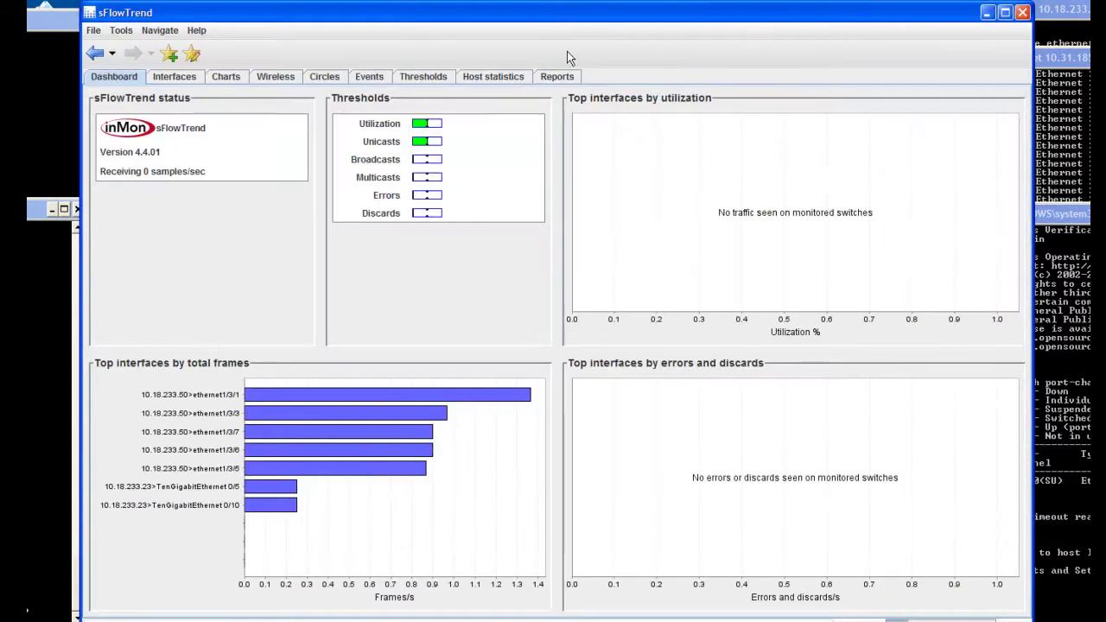
click(123, 32)
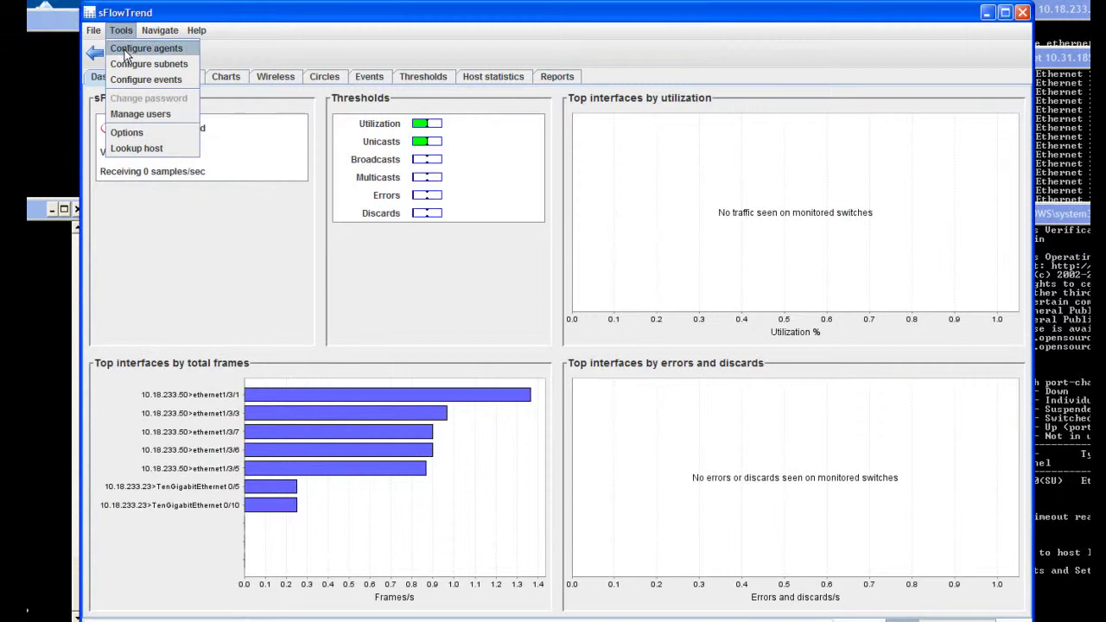
click(132, 83)
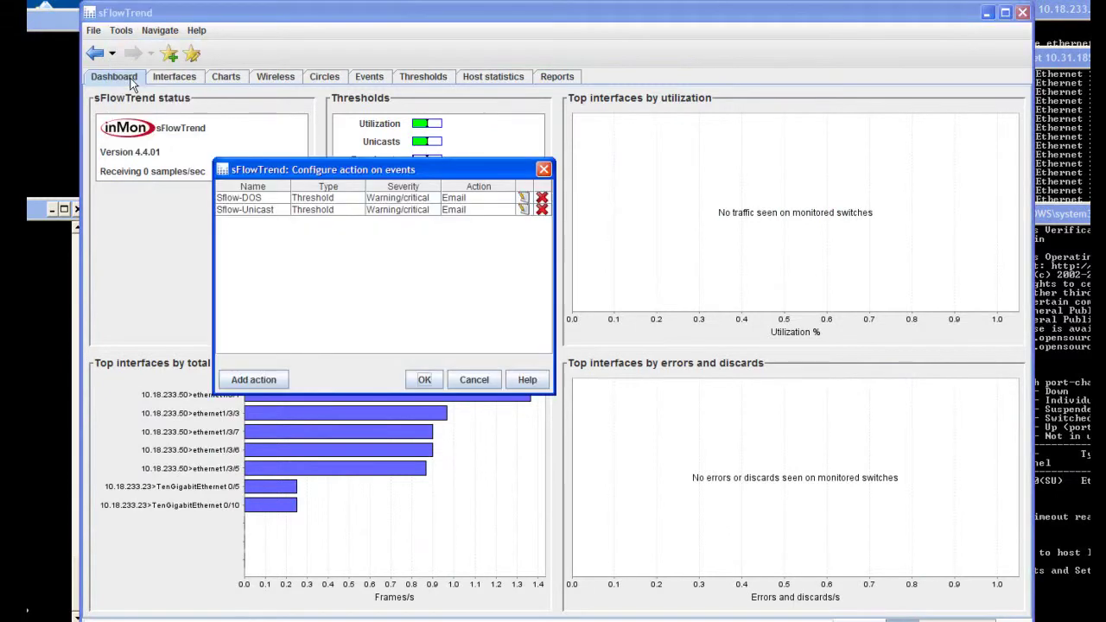
click(419, 200)
click(522, 200)
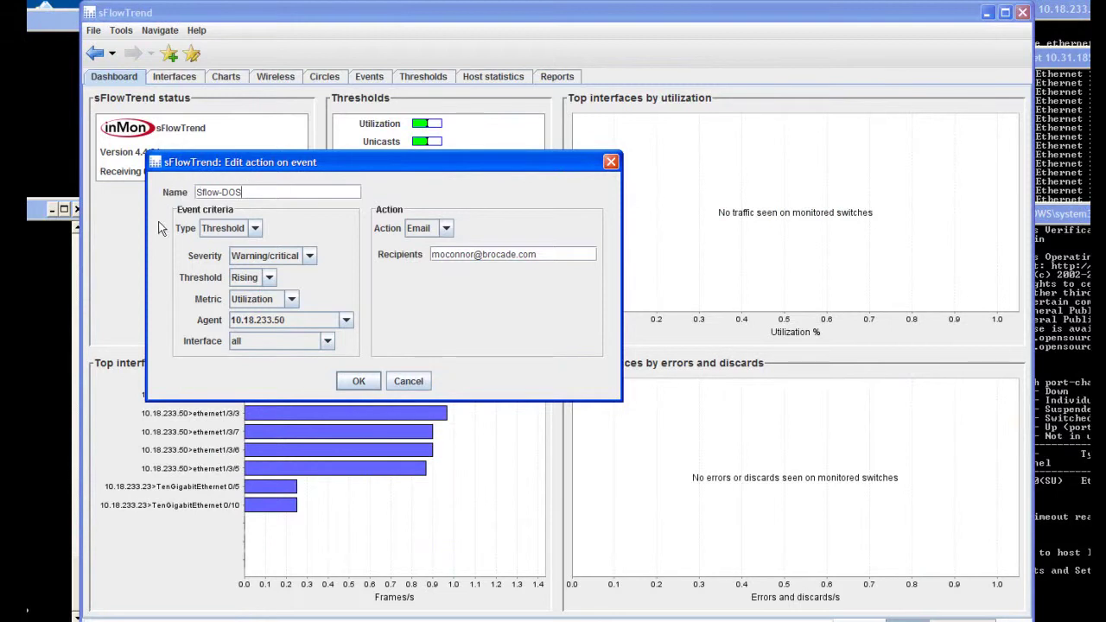
click(358, 382)
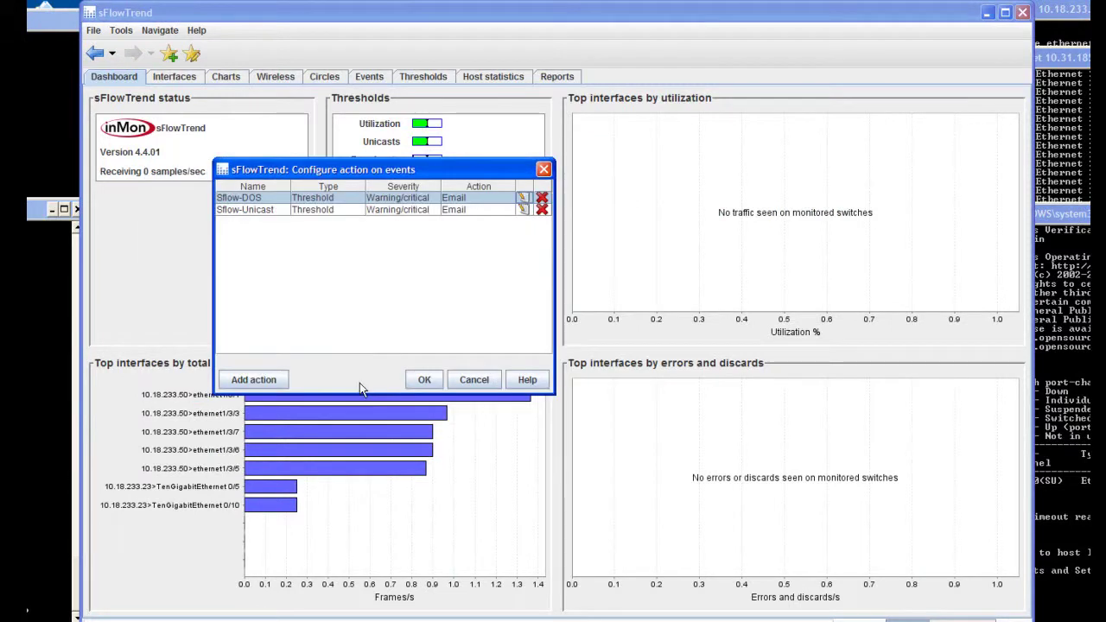
Step: Confirm the Sflow-Unicast email action and save both event actions
click(397, 210)
click(521, 210)
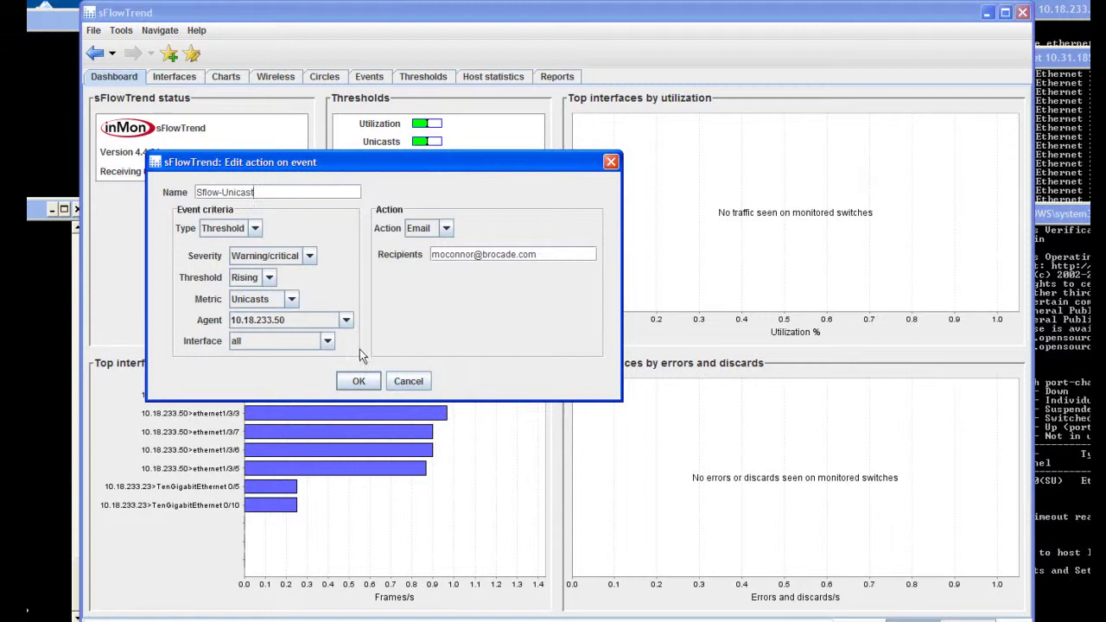
click(358, 381)
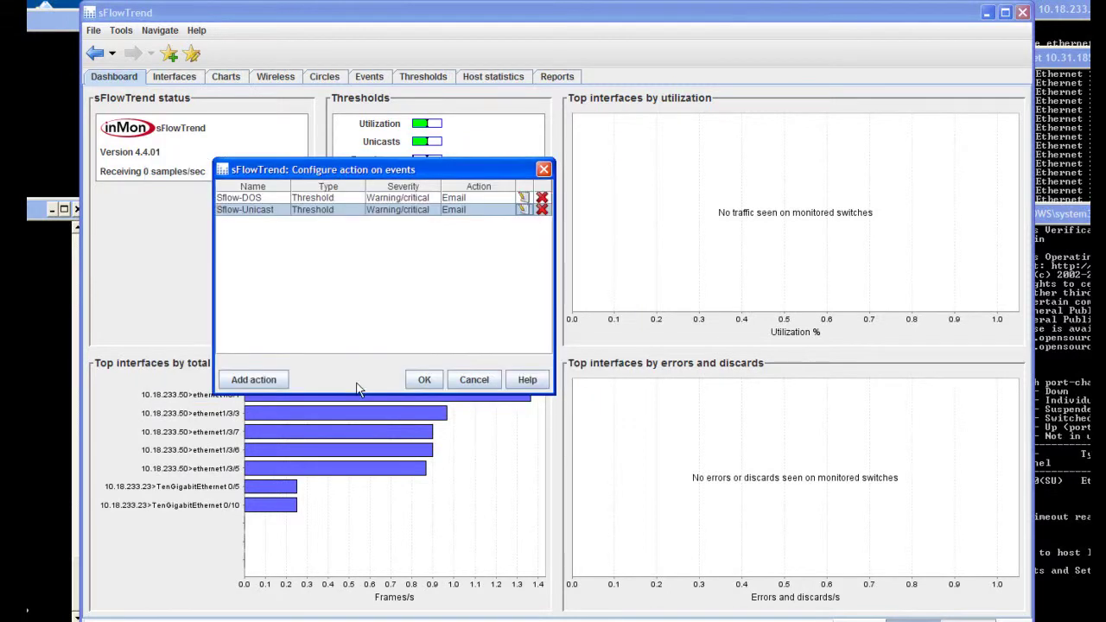
click(423, 380)
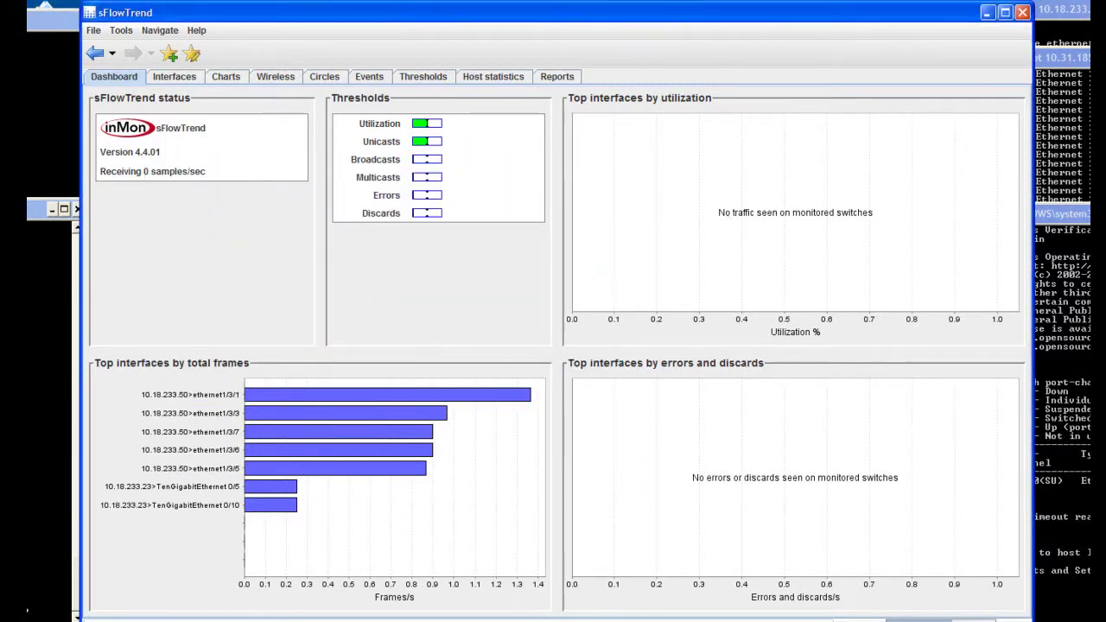
Step: Start Spirent TestCenter traffic on all eight ports at about 9.98 Gbps, then return to sFlowTrend
key(alt+Tab)
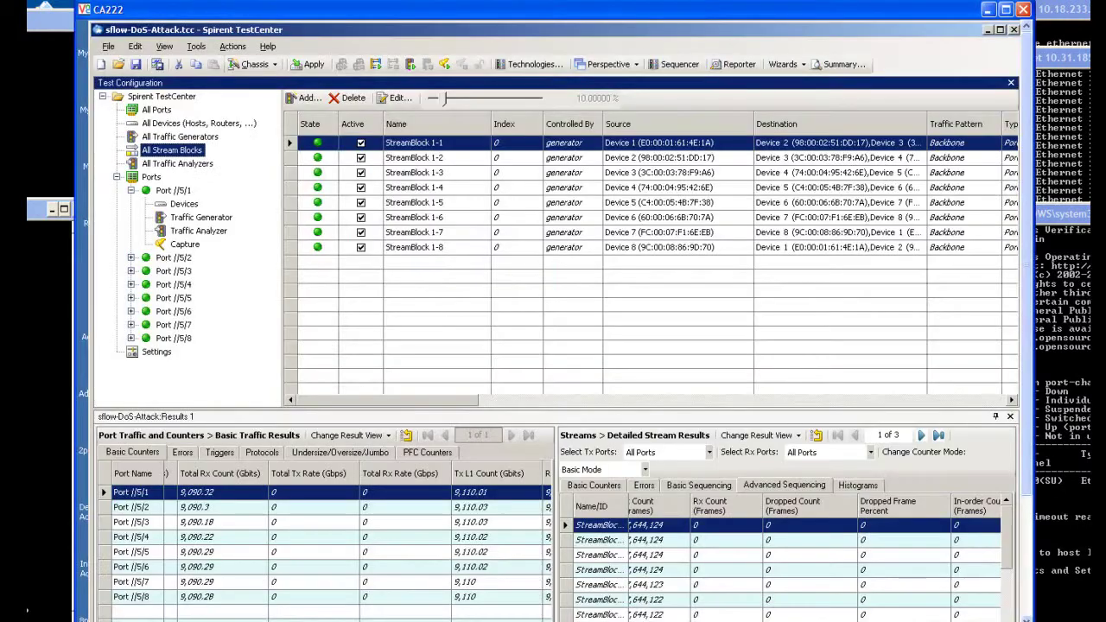
click(411, 67)
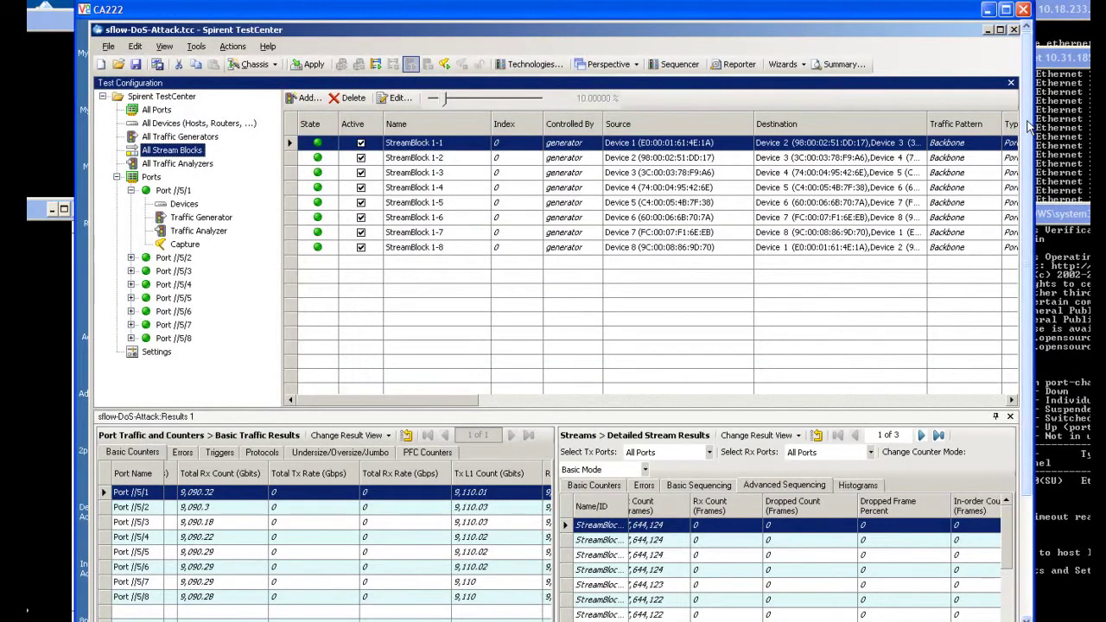
scroll(1027, 126, down, 3)
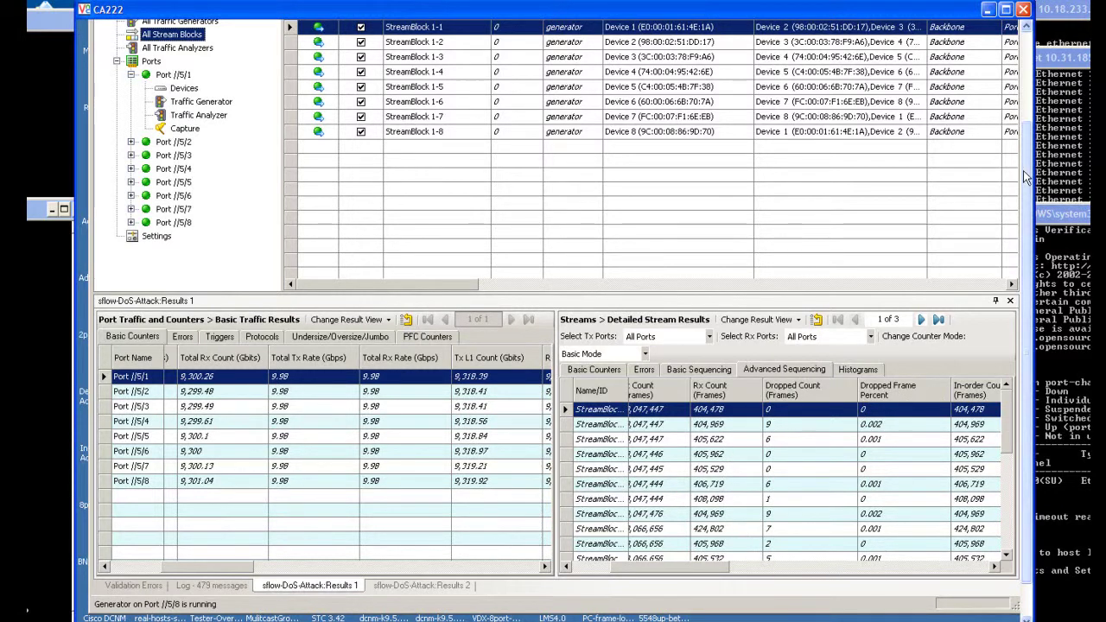
key(alt+Tab)
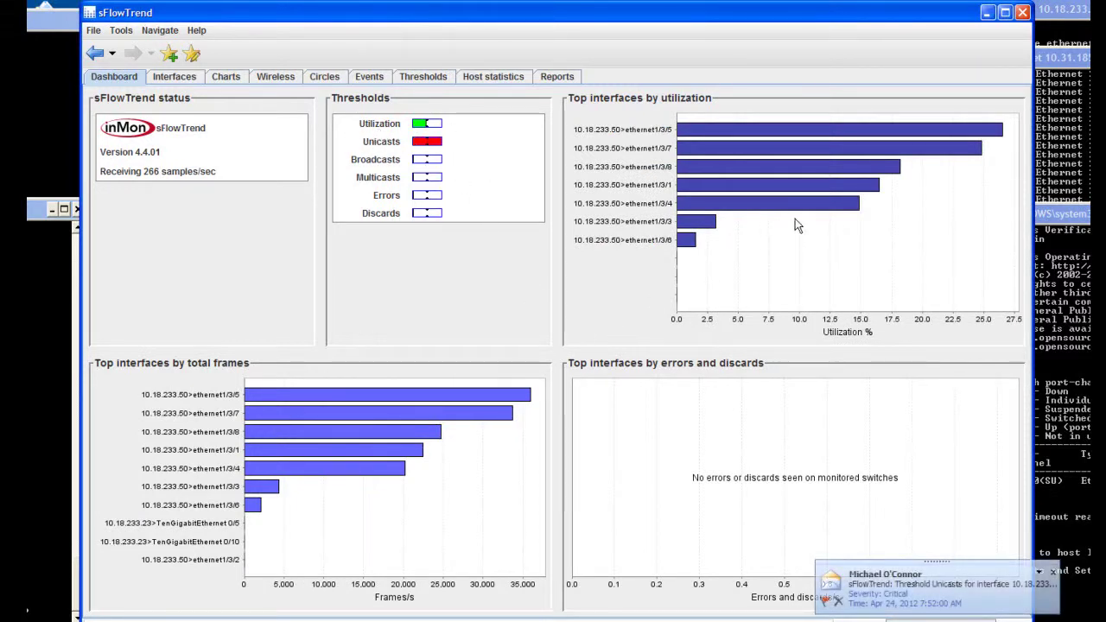
Step: Read the critical Unicasts alert emails for interfaces 131 and 136, then return to sFlowTrend
key(alt+Tab)
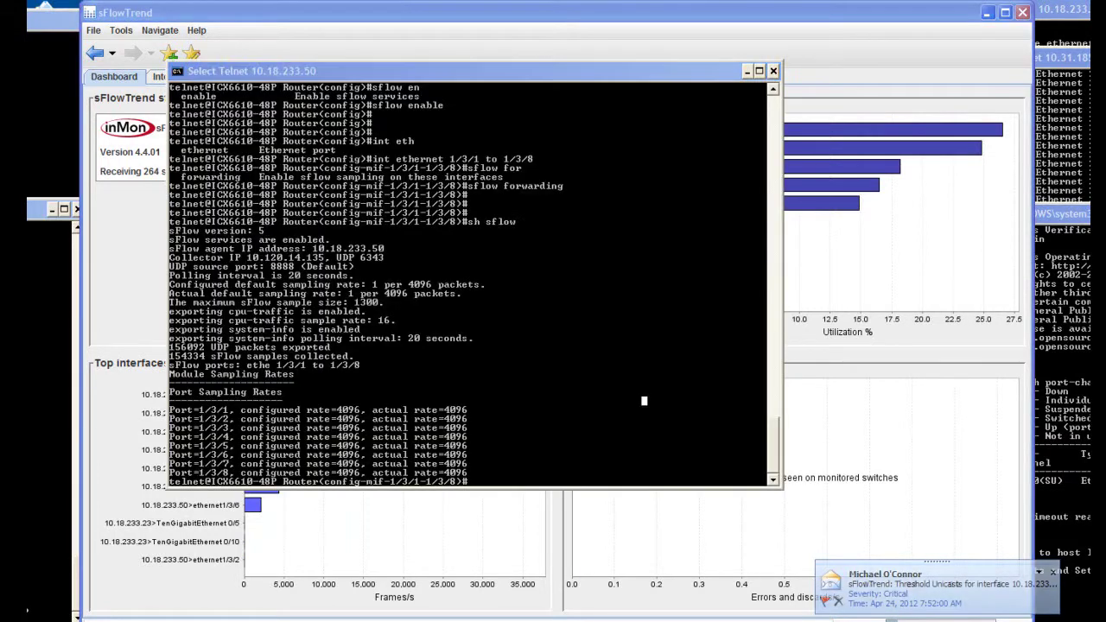
key(alt+Tab)
click(389, 202)
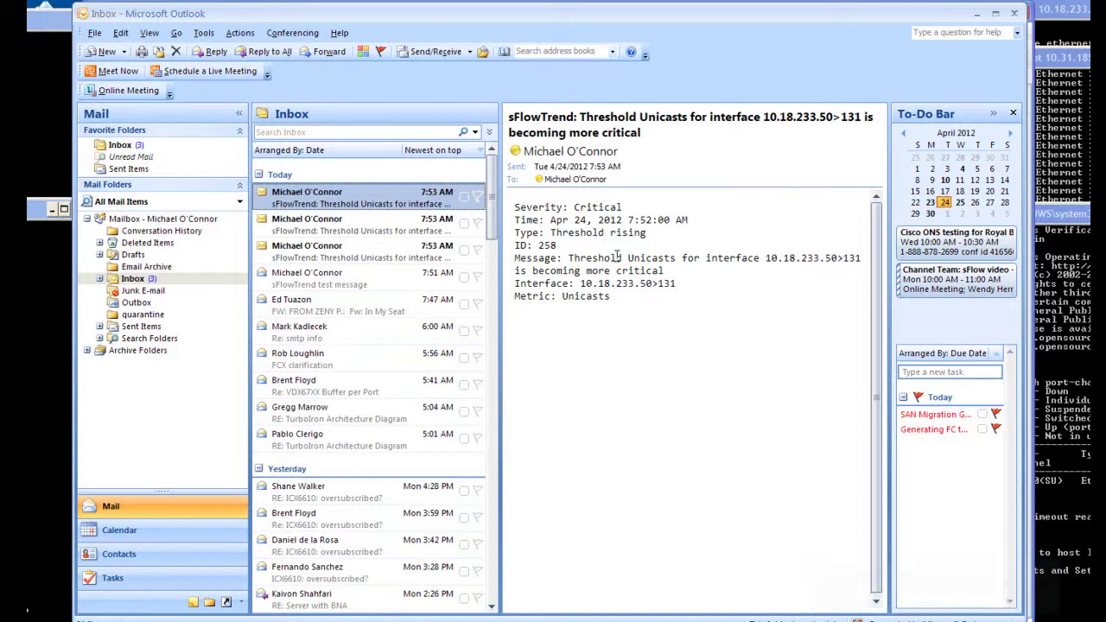
click(393, 228)
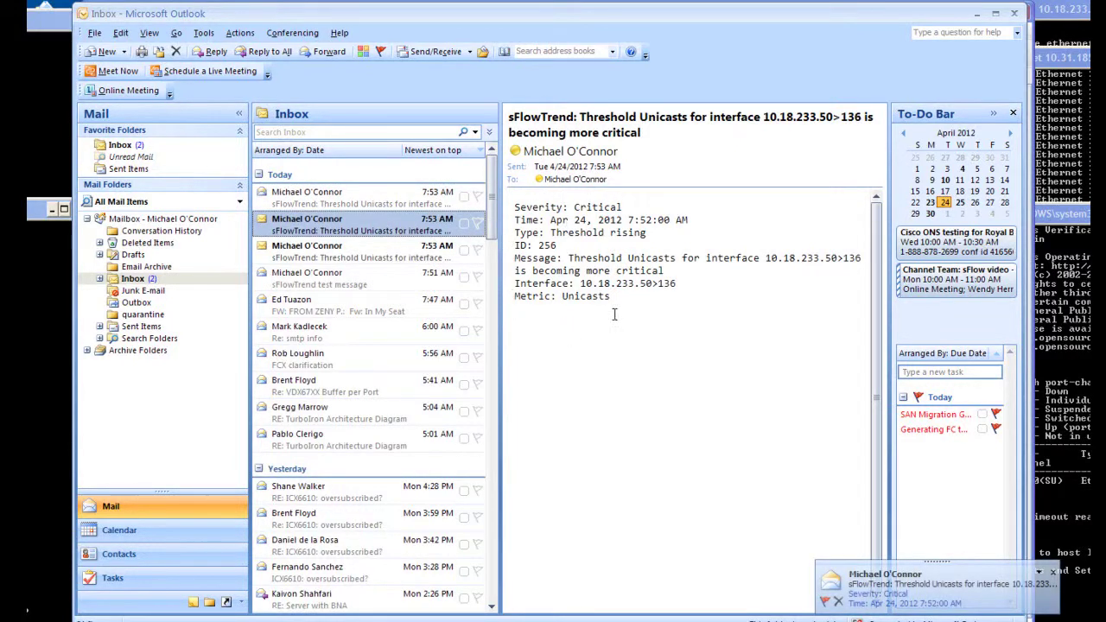
click(976, 13)
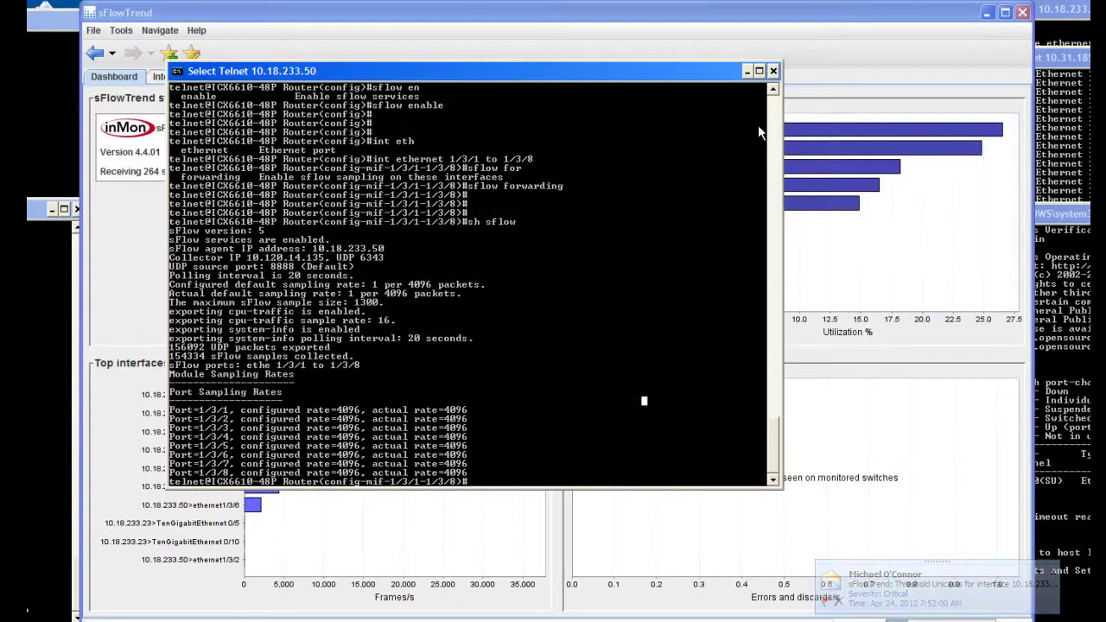
click(724, 22)
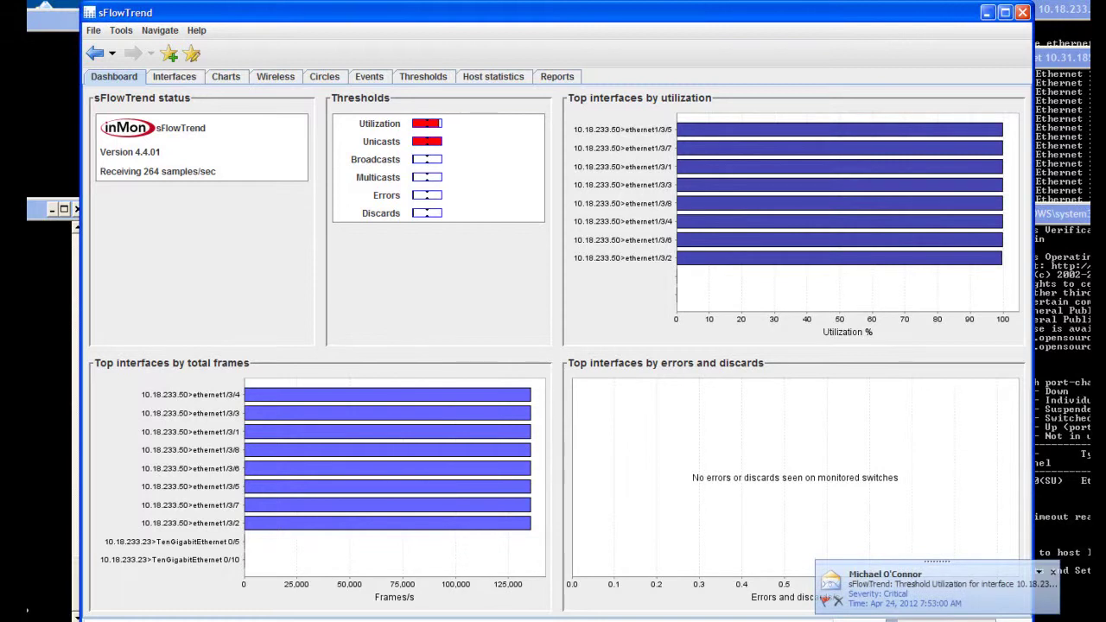
Step: Read the Utilization alert emails for interfaces 131, 129 and 136, then hide Outlook
key(alt+Tab)
click(402, 201)
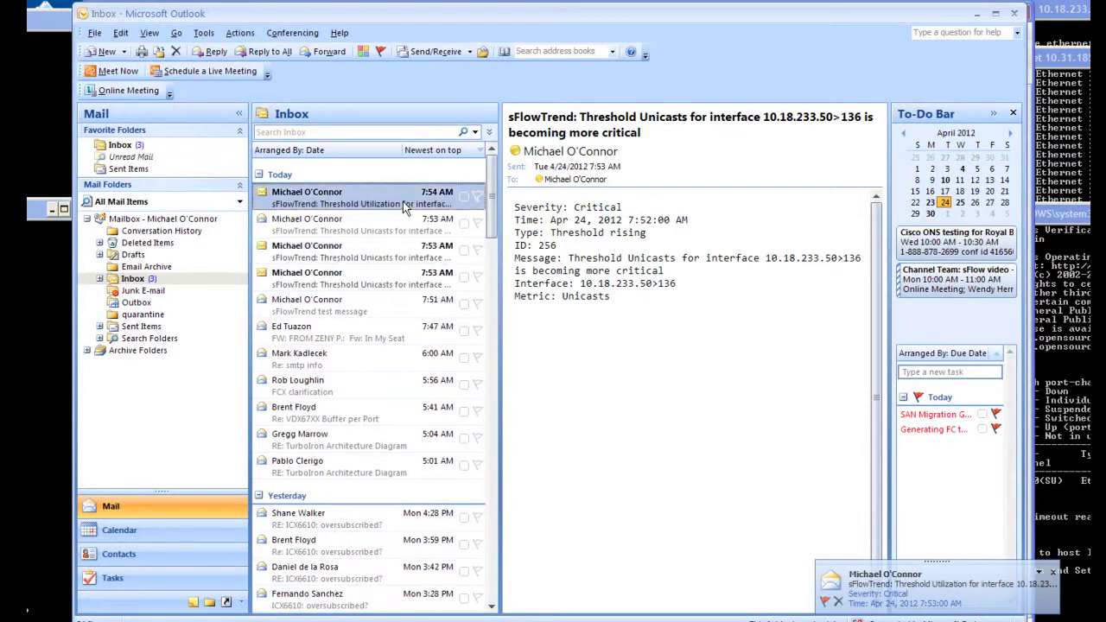
click(519, 211)
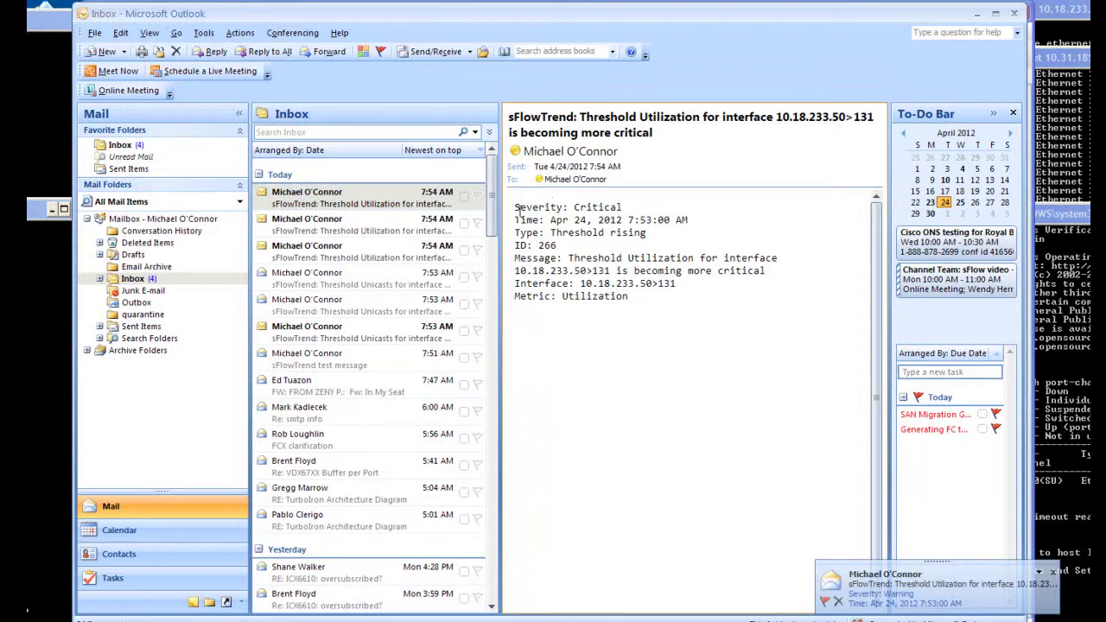
drag(517, 208, 701, 329)
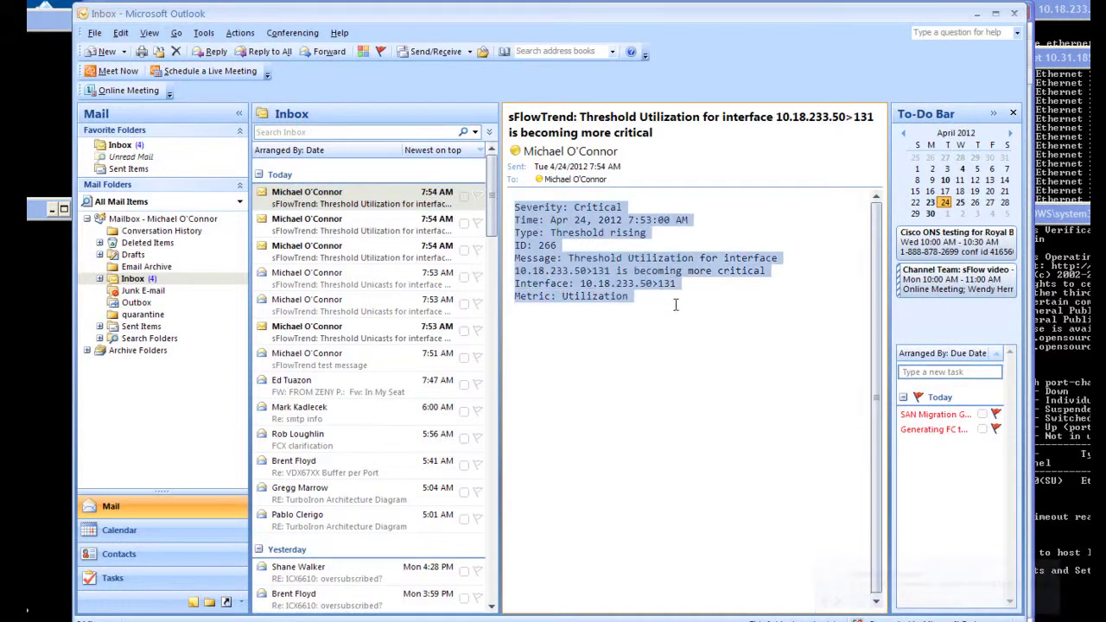
click(419, 230)
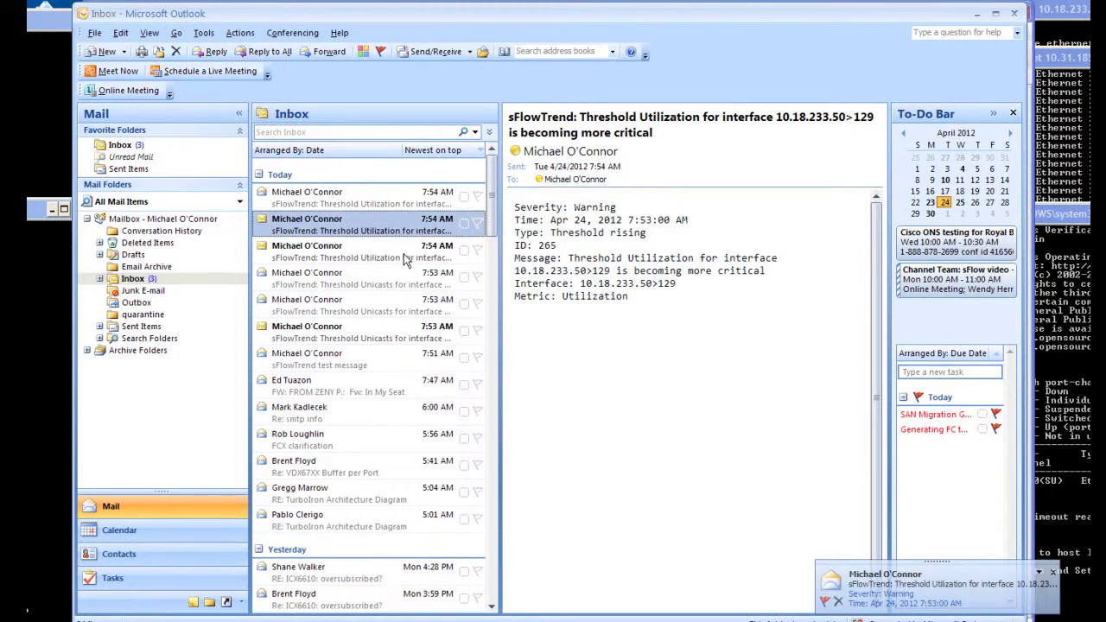
click(406, 253)
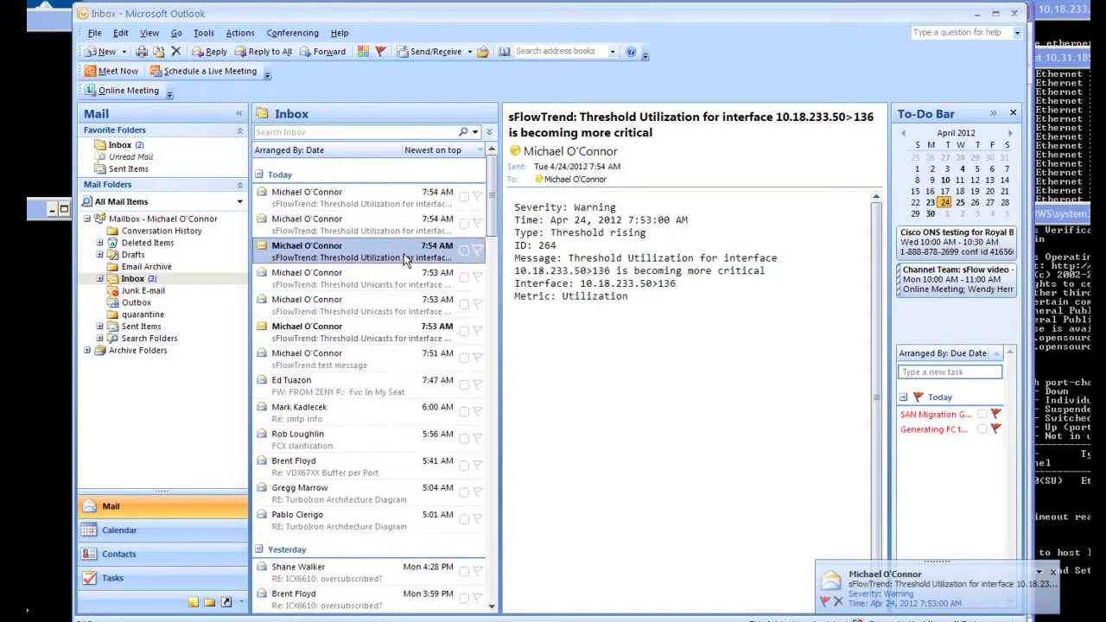
click(975, 15)
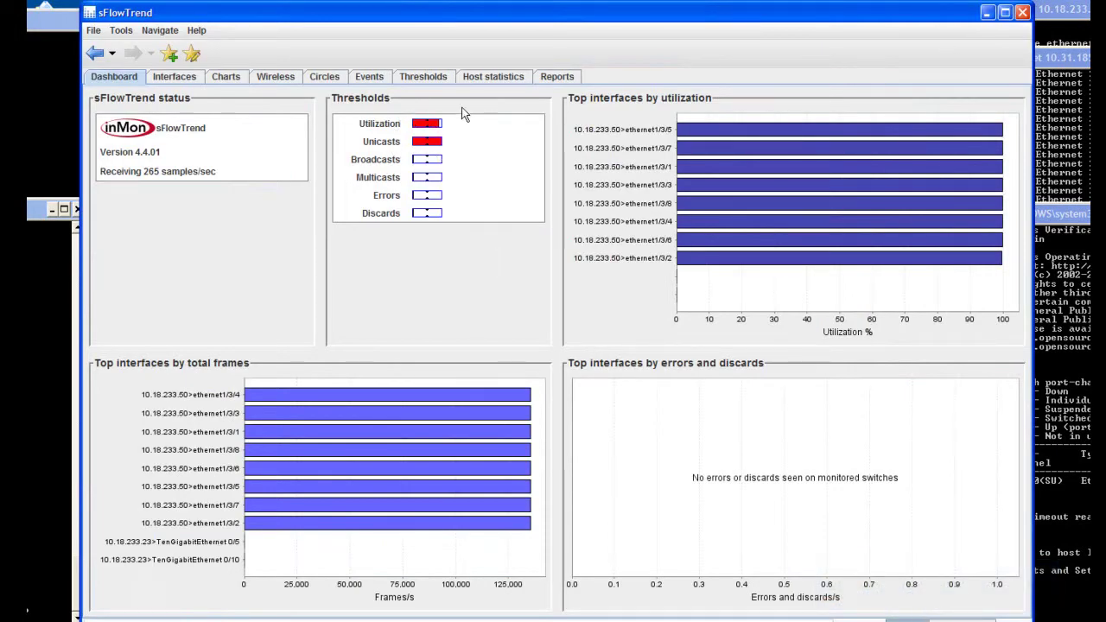
click(431, 78)
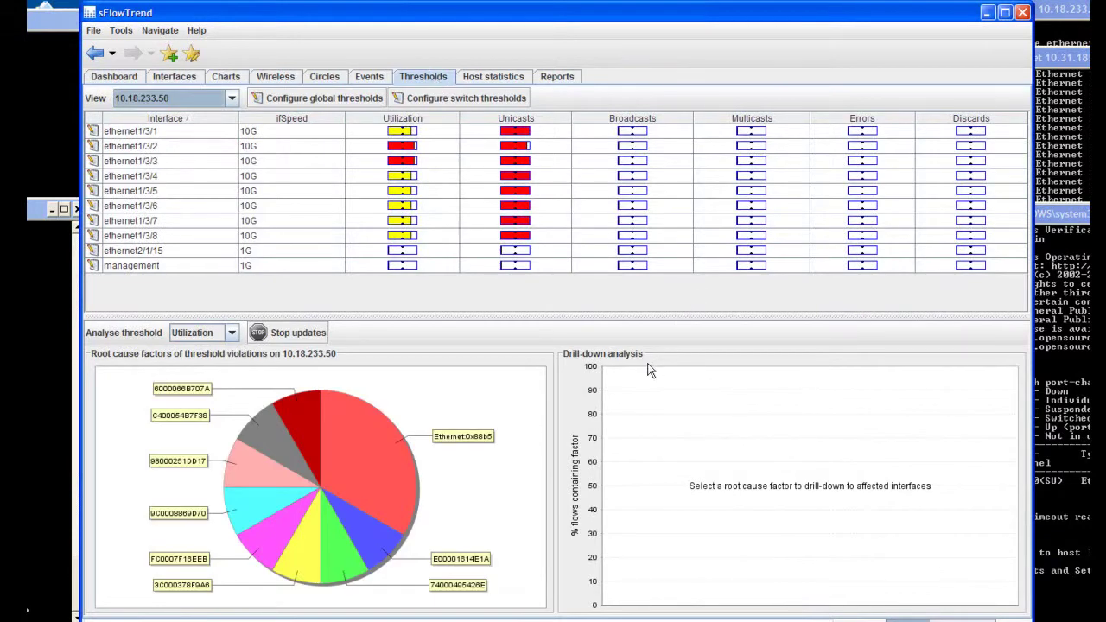
click(304, 422)
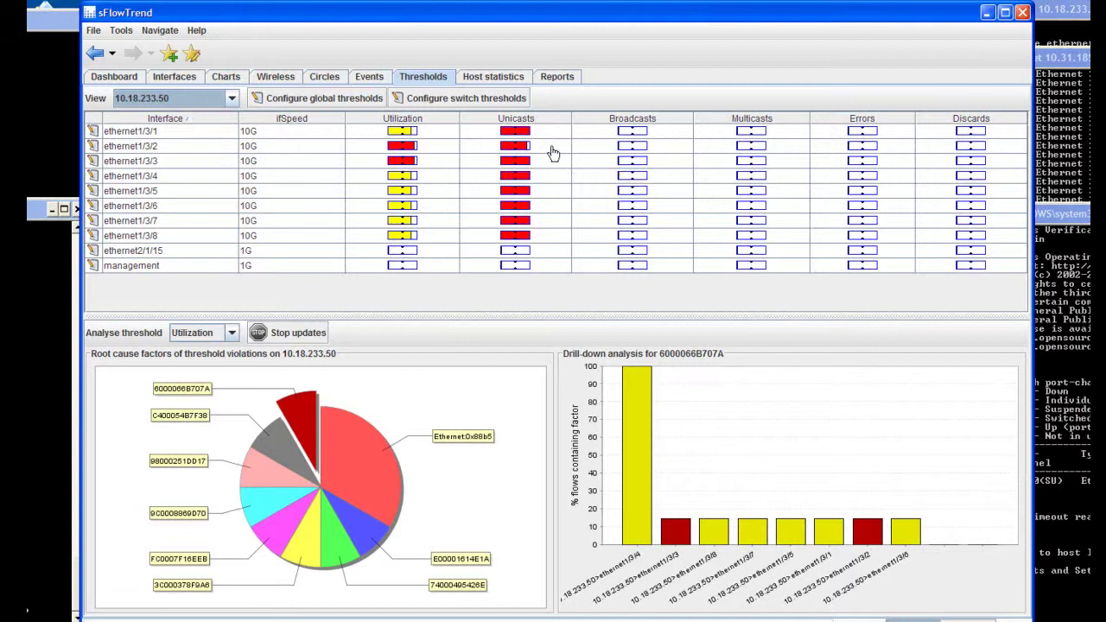
click(359, 482)
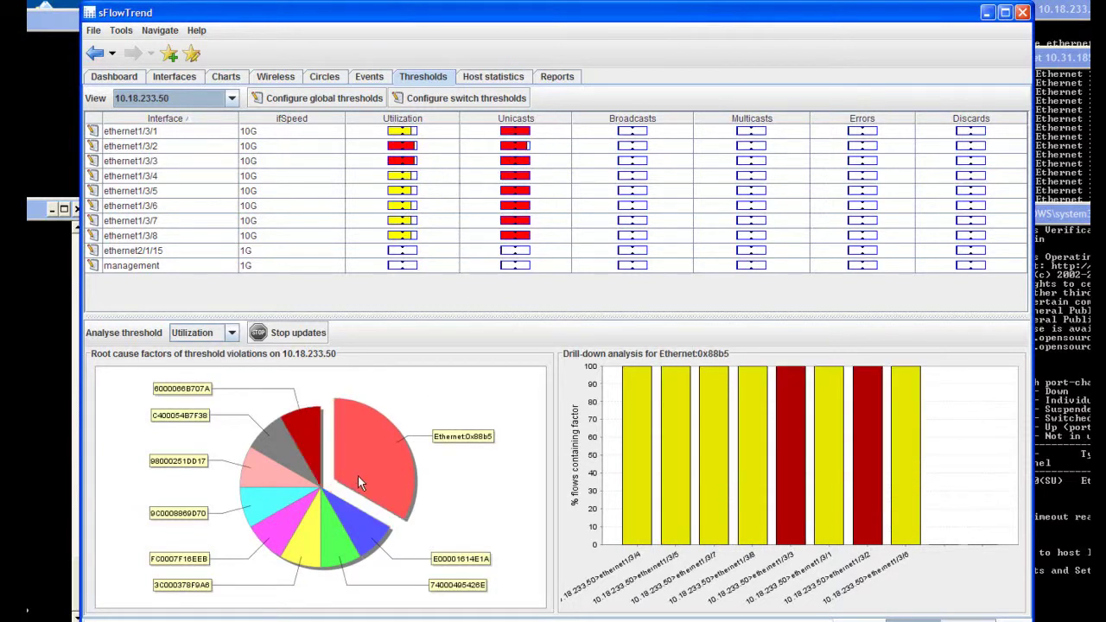
click(313, 436)
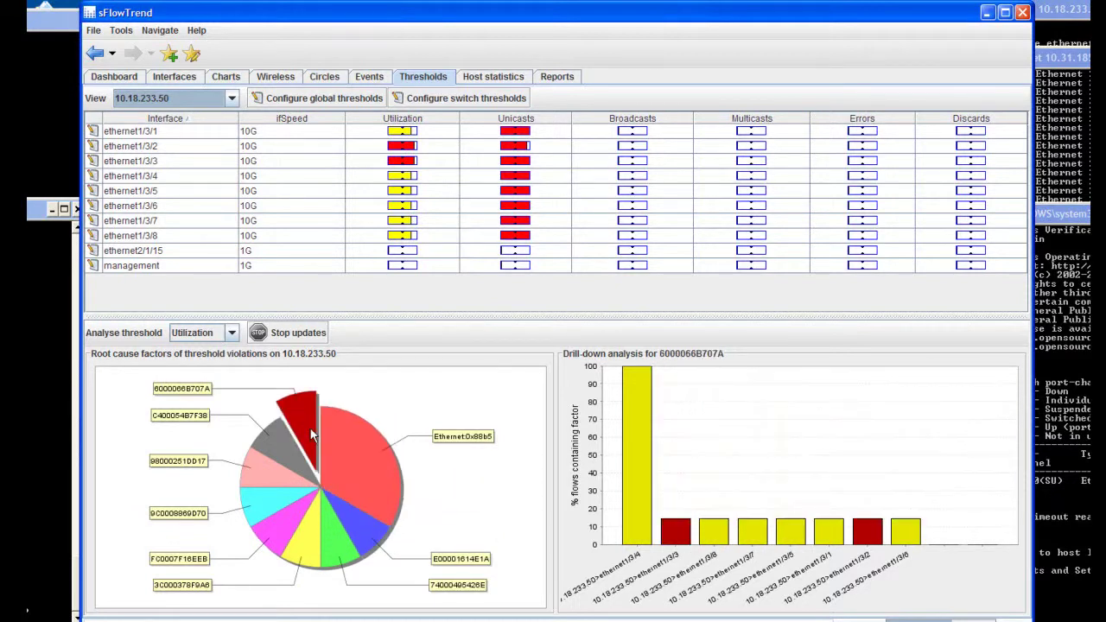
click(335, 549)
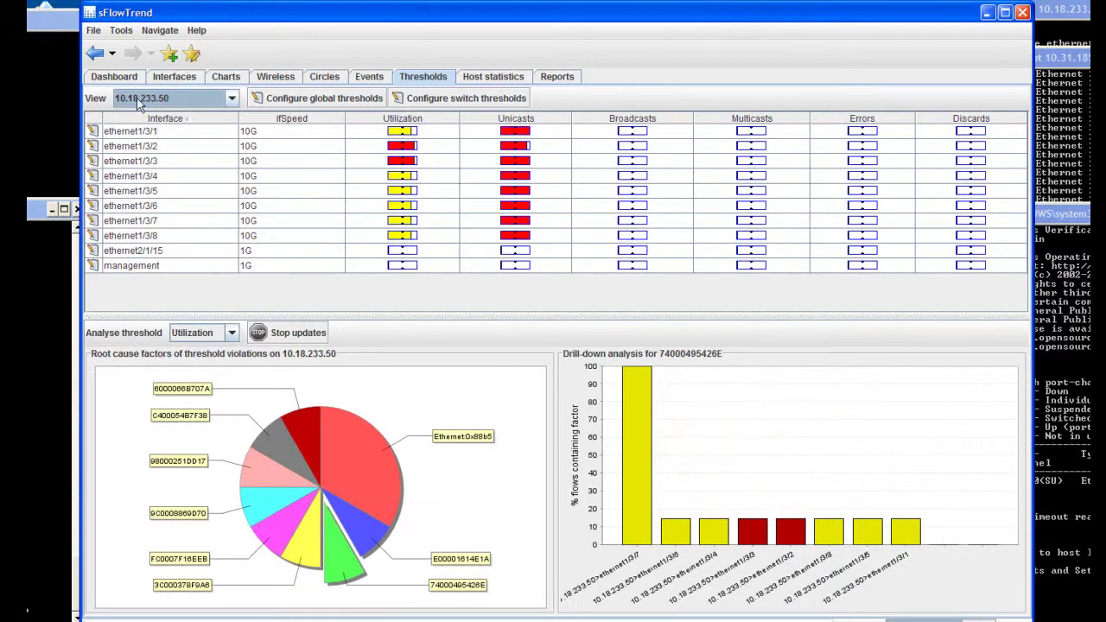
click(122, 79)
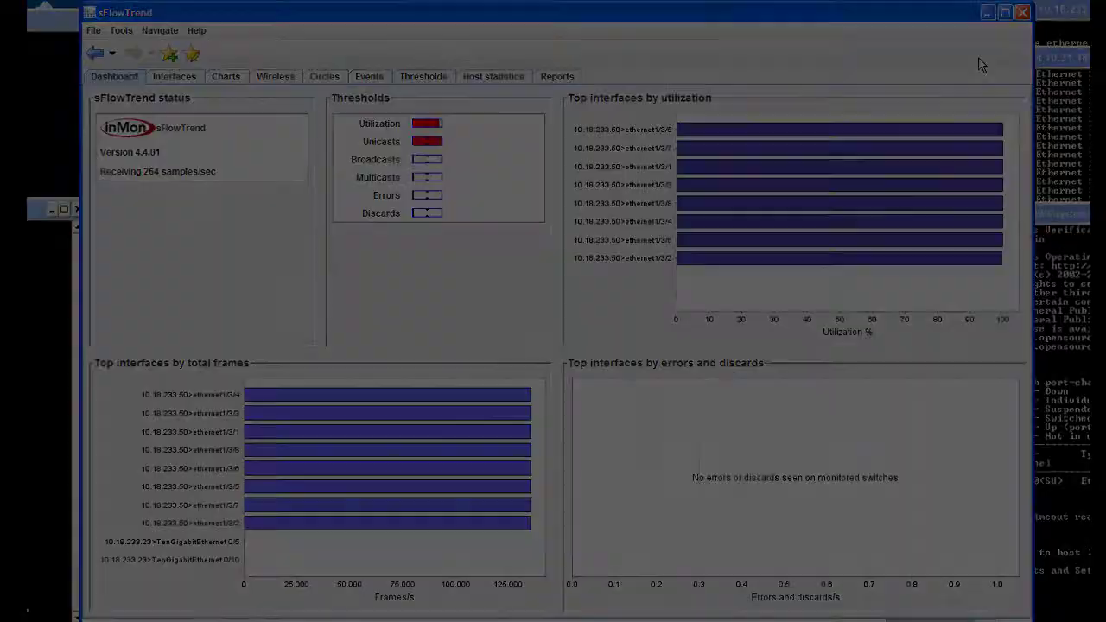